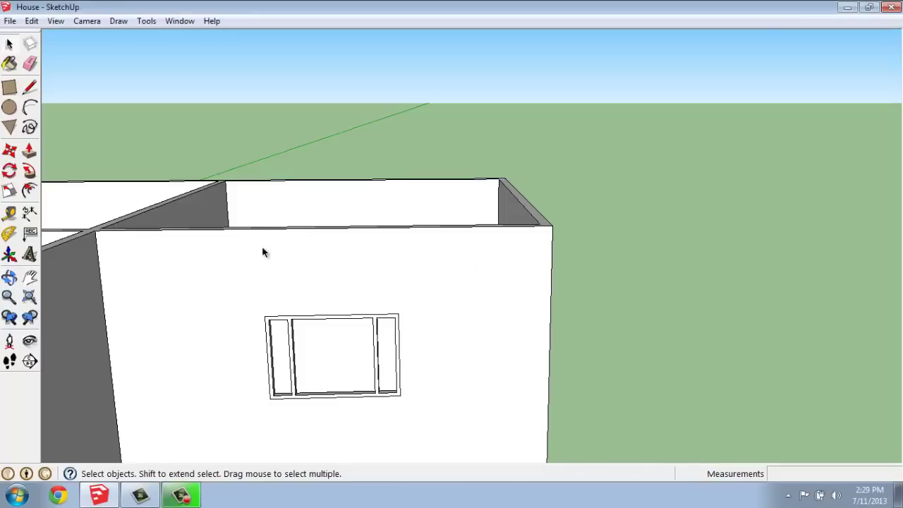
Delete the stray edges sticking out past the house's wall corner
middle_click_drag(263, 253, 293, 266)
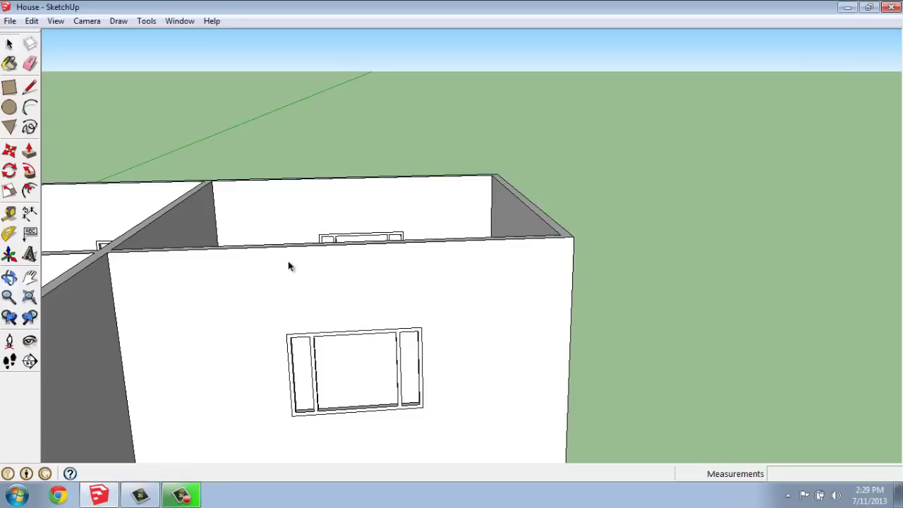
scroll(293, 261, "down", 4)
mouse_move(223, 278)
middle_mouse_down()
mouse_move(121, 320)
mouse_move(359, 256)
mouse_move(257, 288)
mouse_move(216, 287)
middle_mouse_up()
scroll(405, 233, "up", 4)
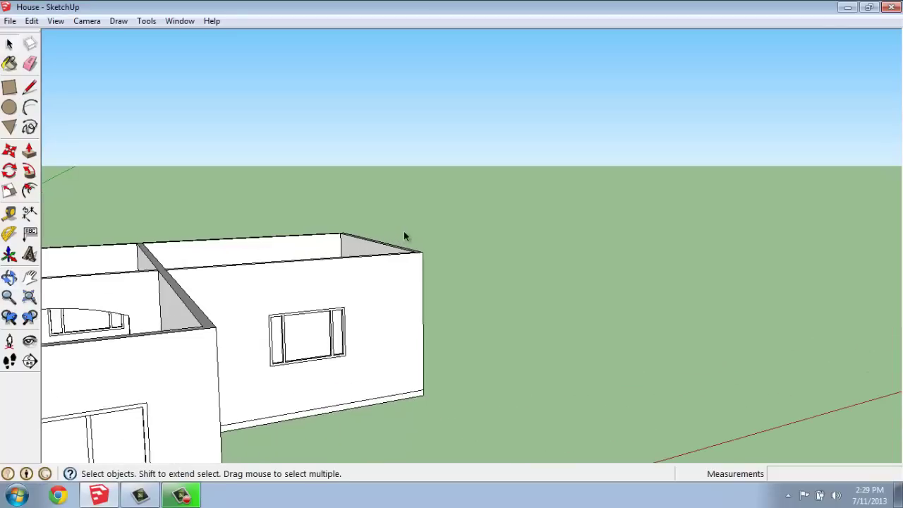
scroll(459, 306, "down", 2)
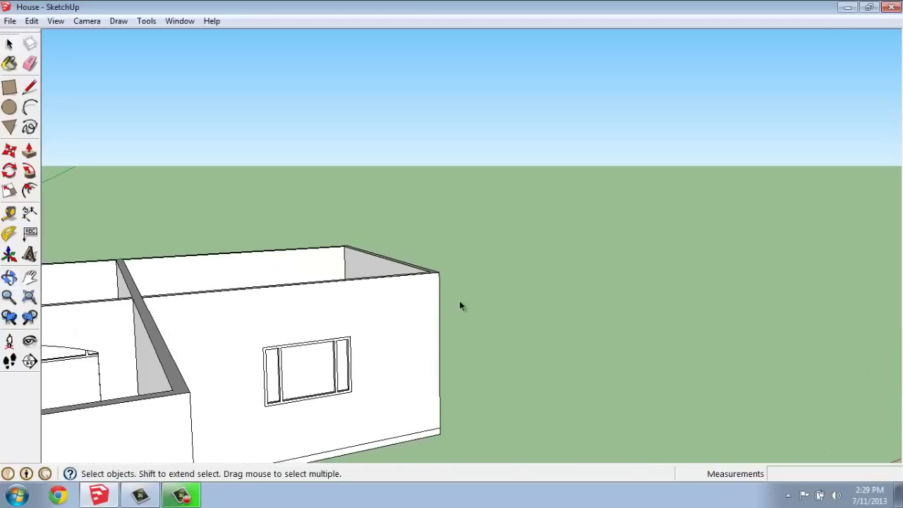
scroll(454, 440, "up", 3)
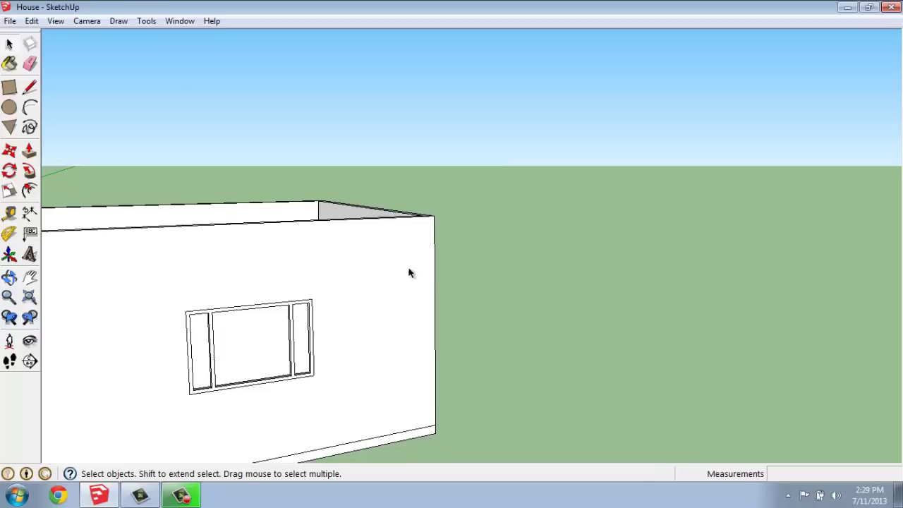
left_click(433, 230)
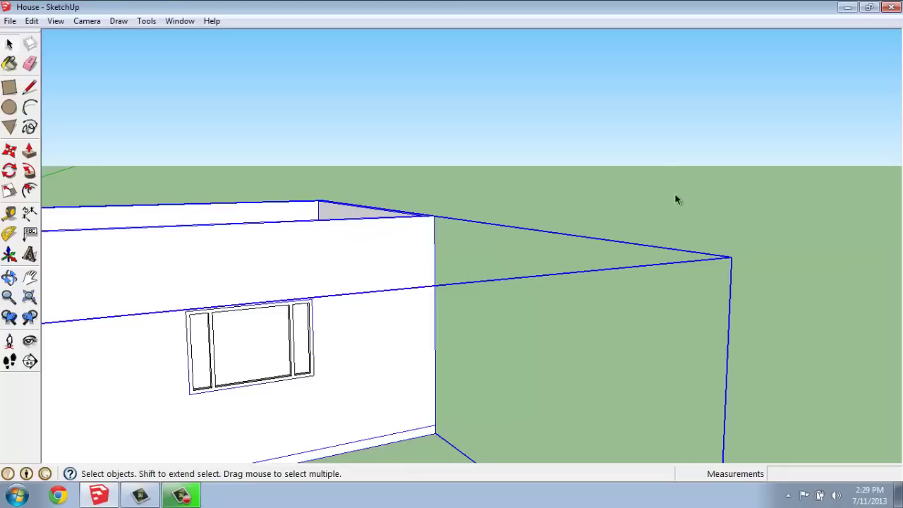
key("Delete")
Select and deselect the window, then view the wall's top corner and its thickness
left_click(261, 308)
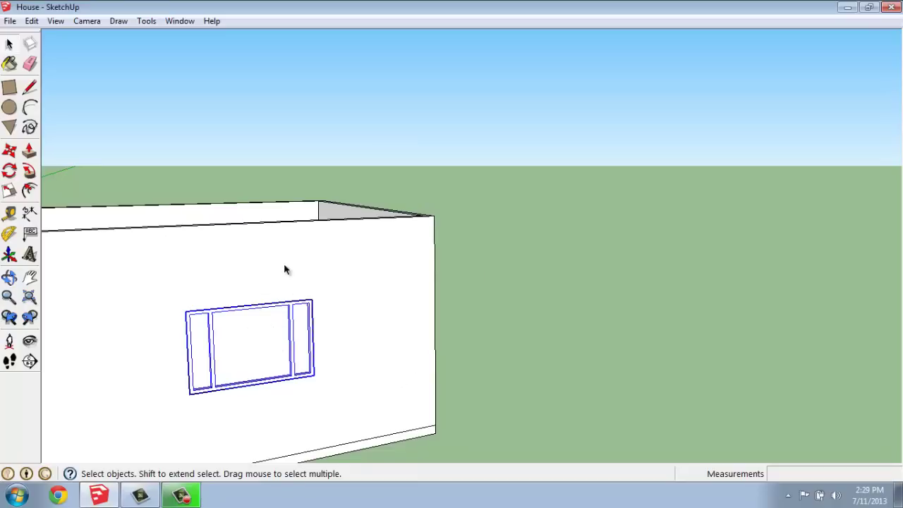
left_click(536, 260)
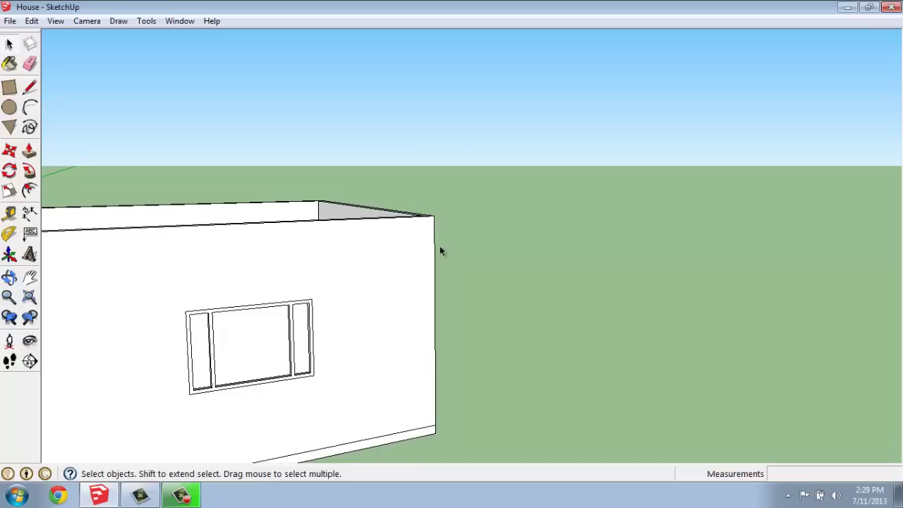
scroll(498, 228, "up", 3)
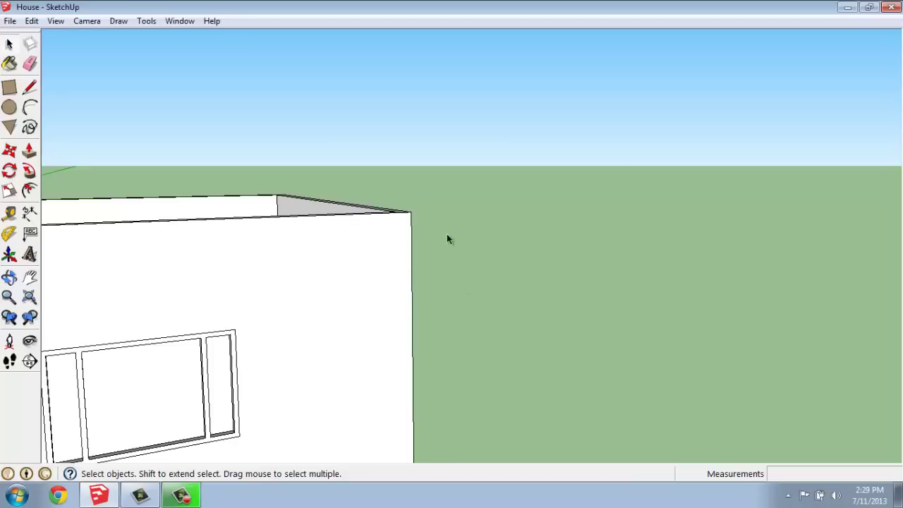
scroll(424, 222, "up", 3)
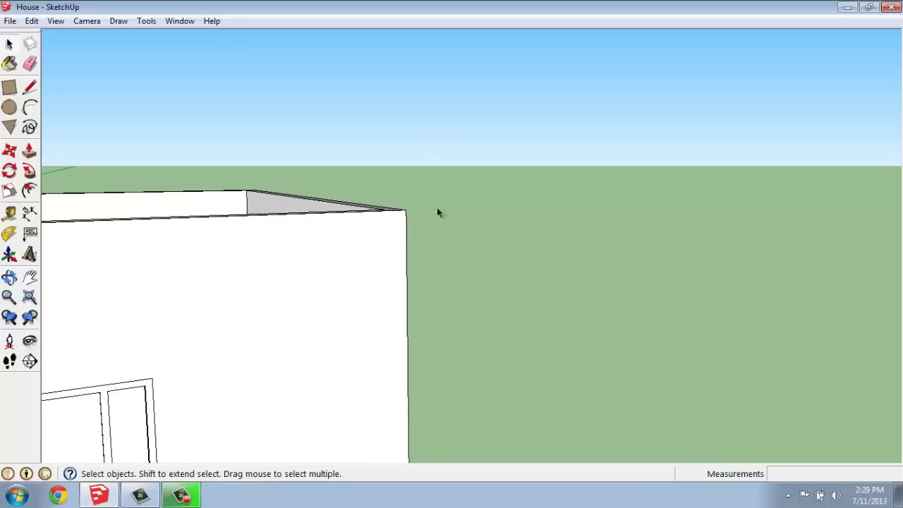
middle_click_drag(439, 209, 480, 277)
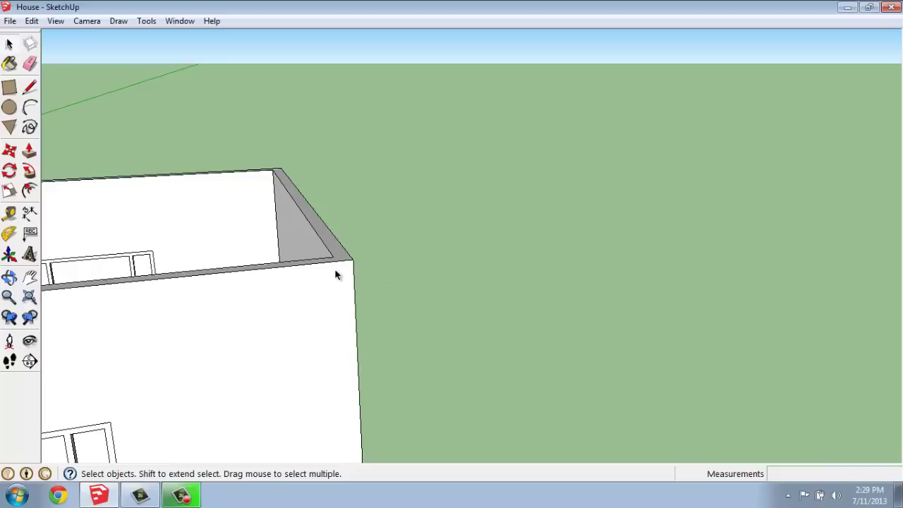
scroll(347, 260, "up", 3)
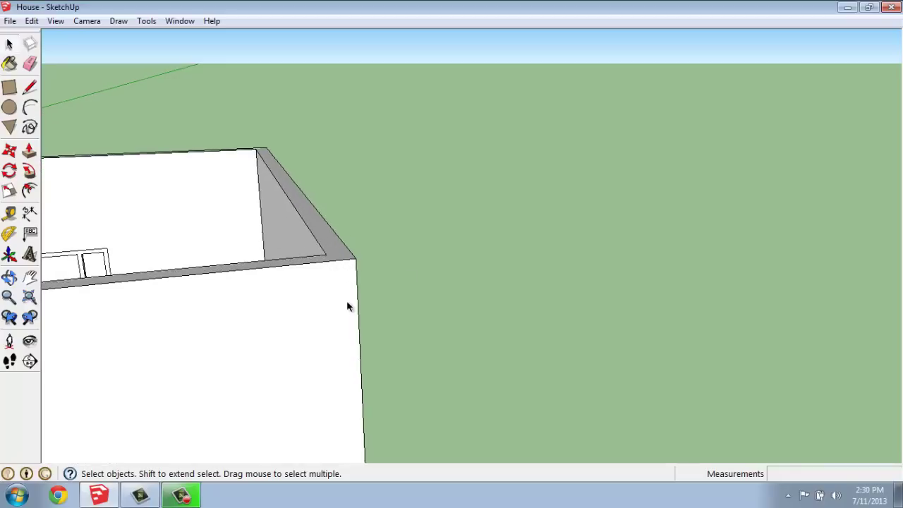
middle_click_drag(351, 308, 363, 280)
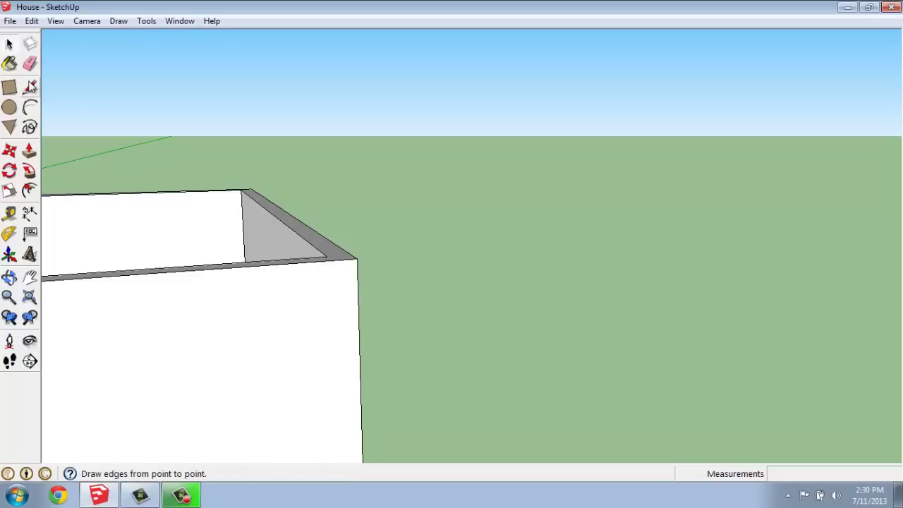
Start the profile at the wall's top outer corner with a 6" edge outward, then 1" down
left_click(29, 89)
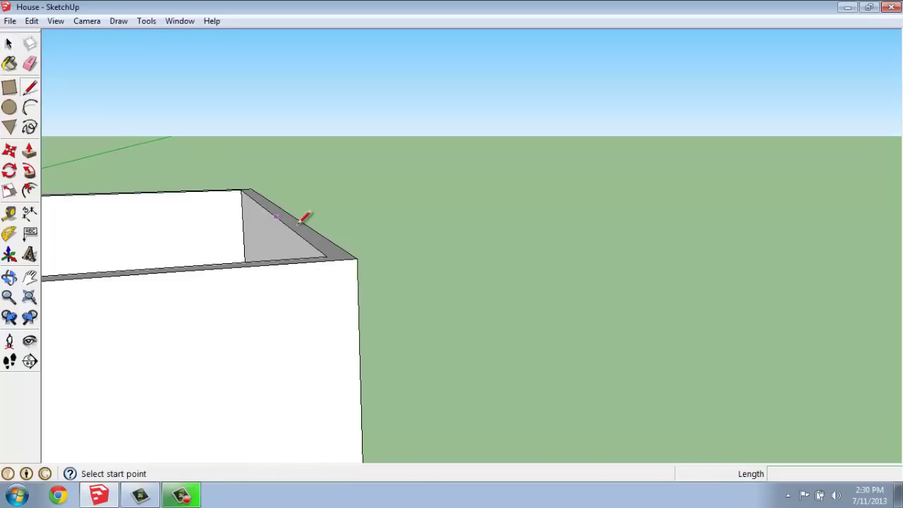
left_click(358, 258)
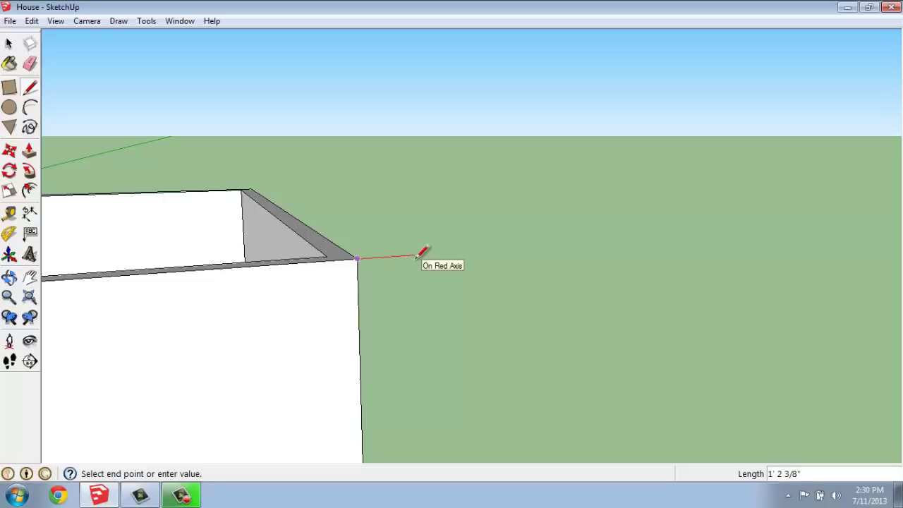
type("6")
key("Return")
scroll(392, 254, "up", 5)
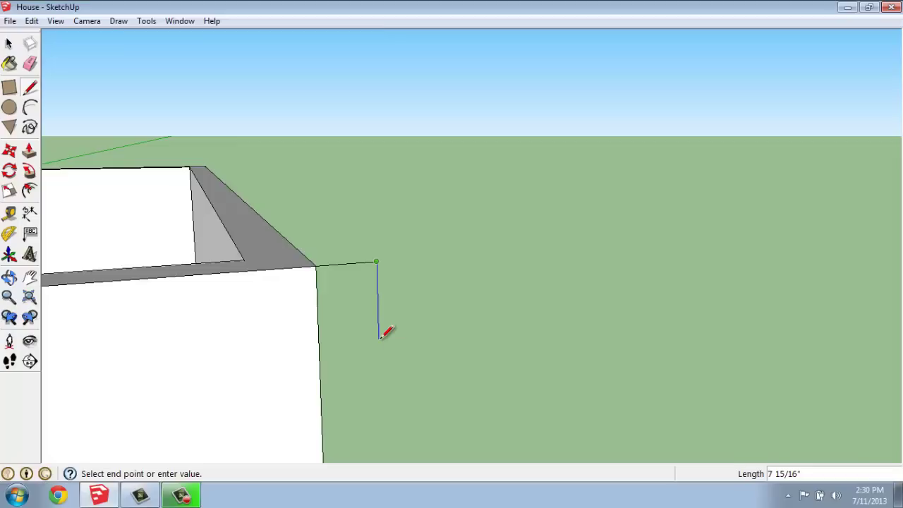
type("1")
key("Return")
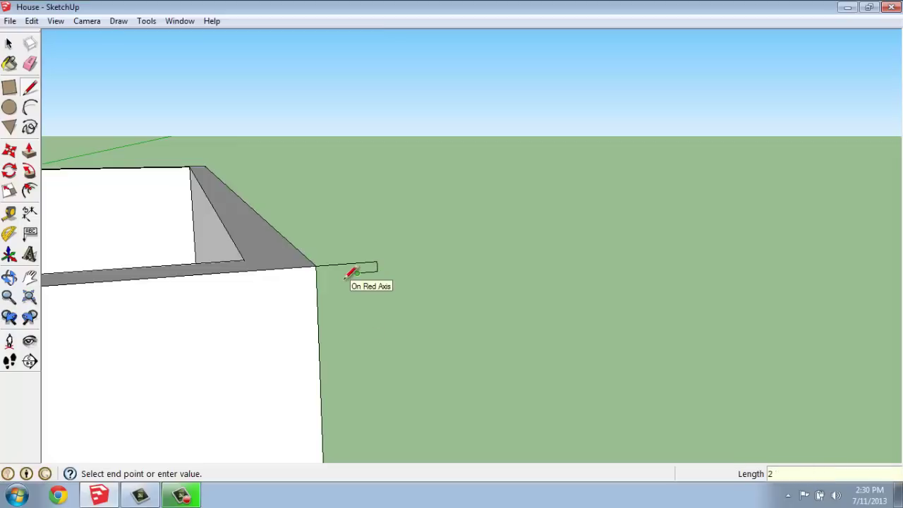
Continue the stepped profile with 2, 4, 2, 1, 1 inch edges and close it at the corner
type("2")
key("Return")
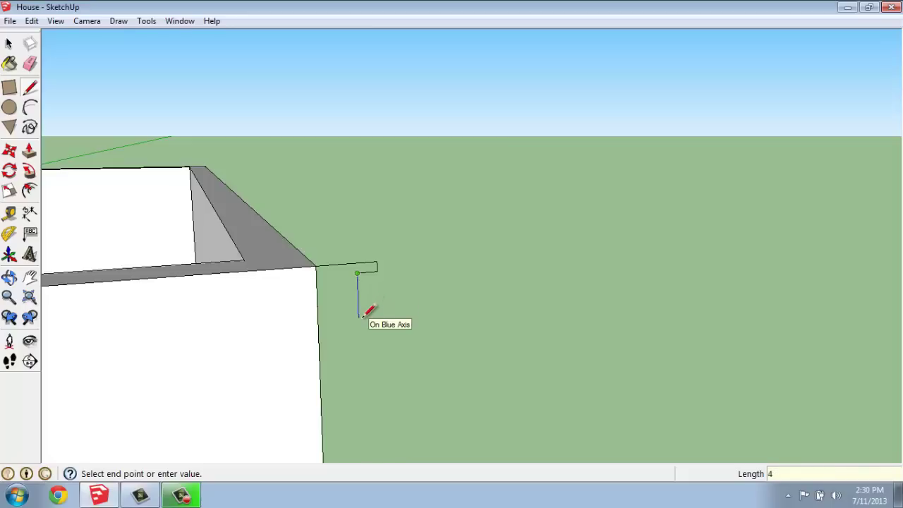
type("4")
key("Return")
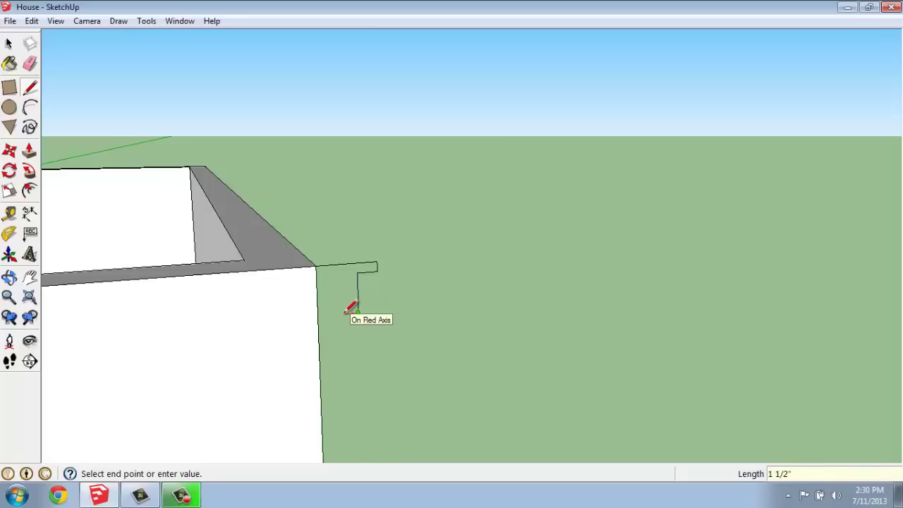
key("Return")
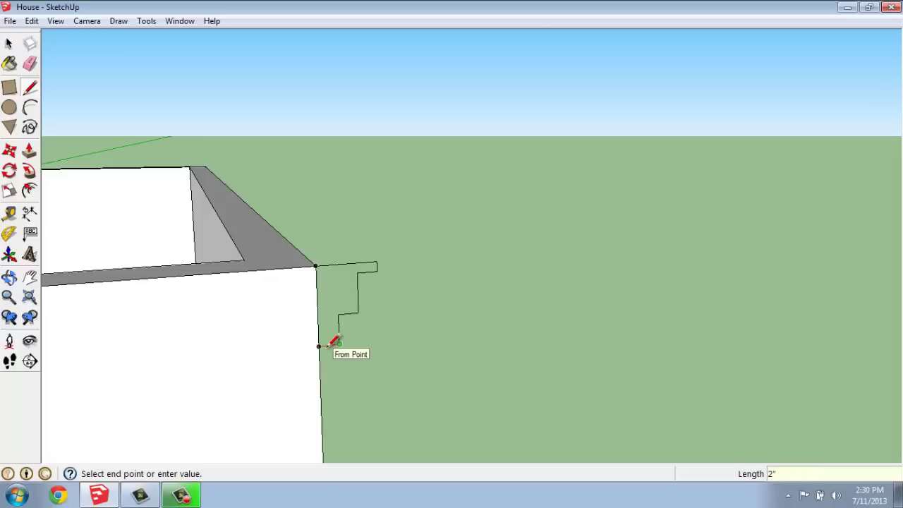
key("Return")
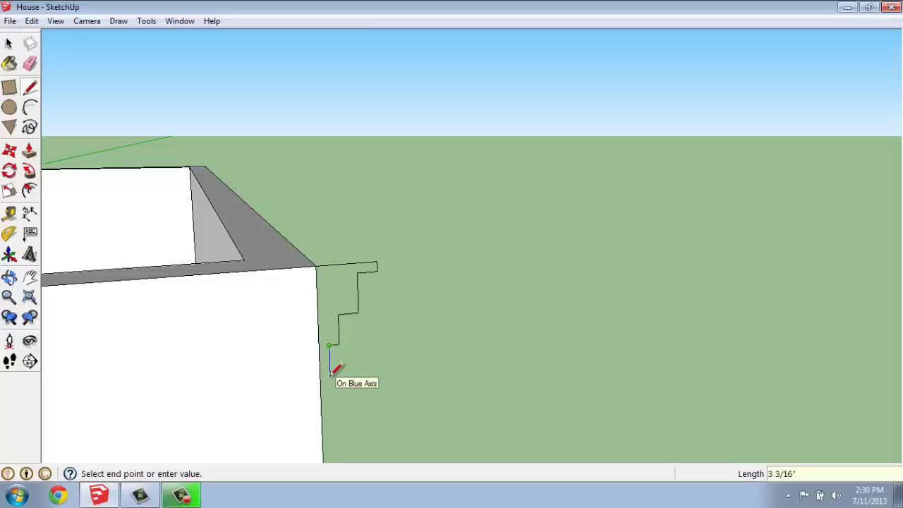
type("1")
key("Return")
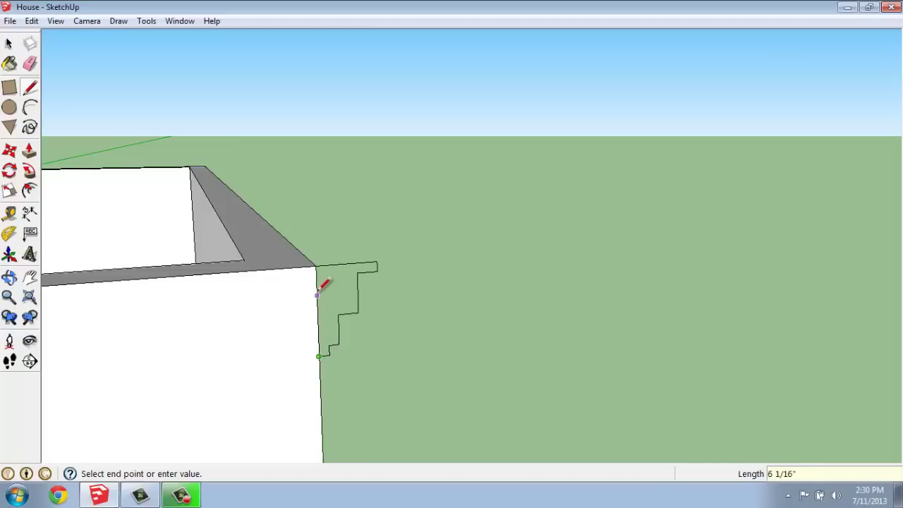
left_click(315, 267)
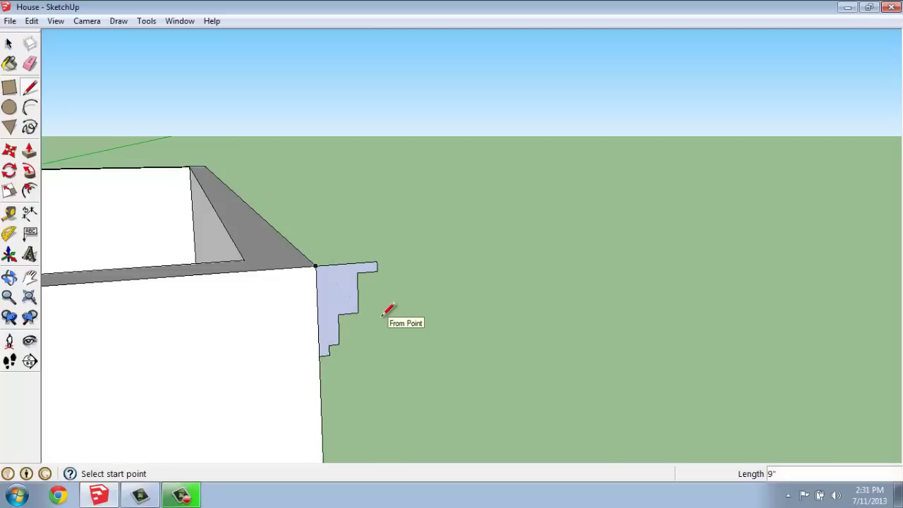
Draw a concave cove arc (15/16" bulge) and a small bead arc across the stepped profile
key("space")
scroll(350, 297, "up", 3)
scroll(347, 297, "up", 1)
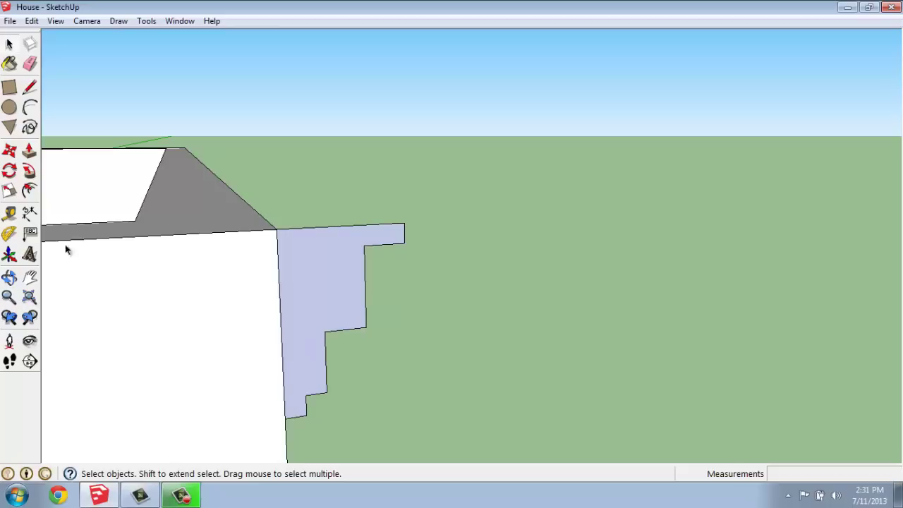
left_click(31, 106)
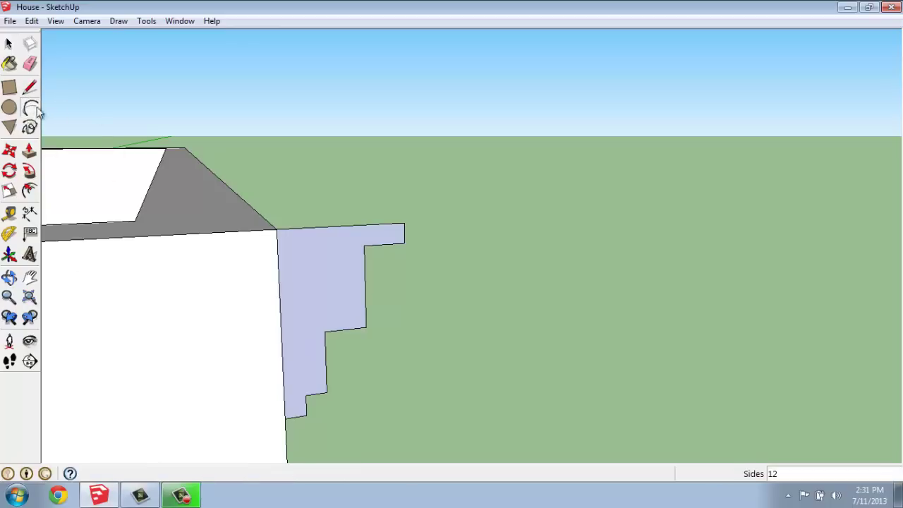
left_click(364, 245)
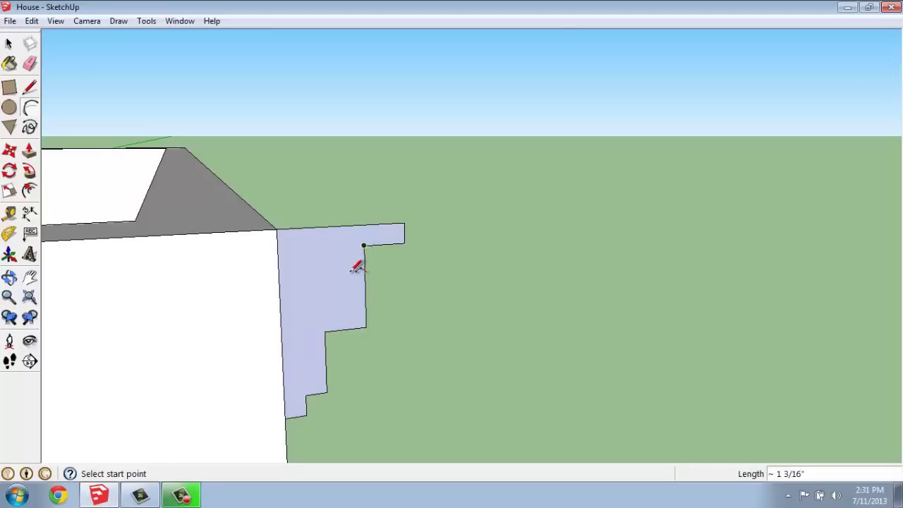
left_click(325, 331)
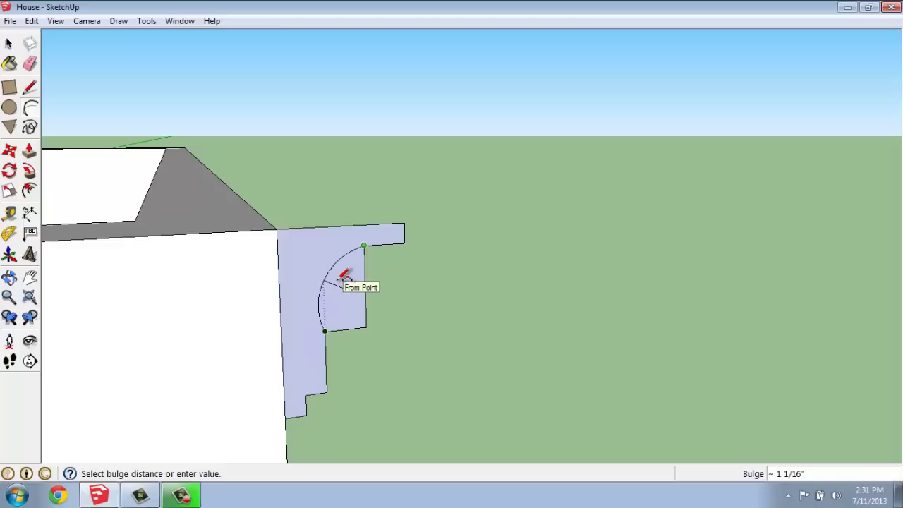
left_click(345, 274)
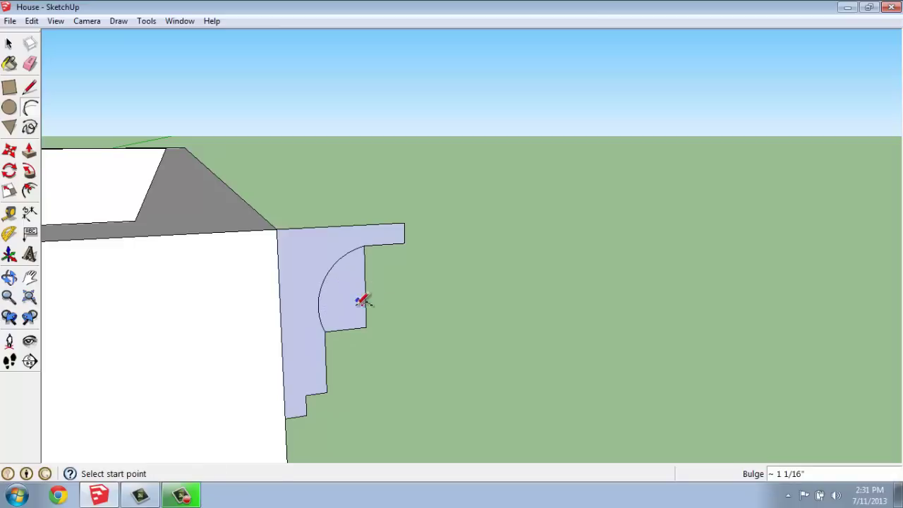
left_click(325, 331)
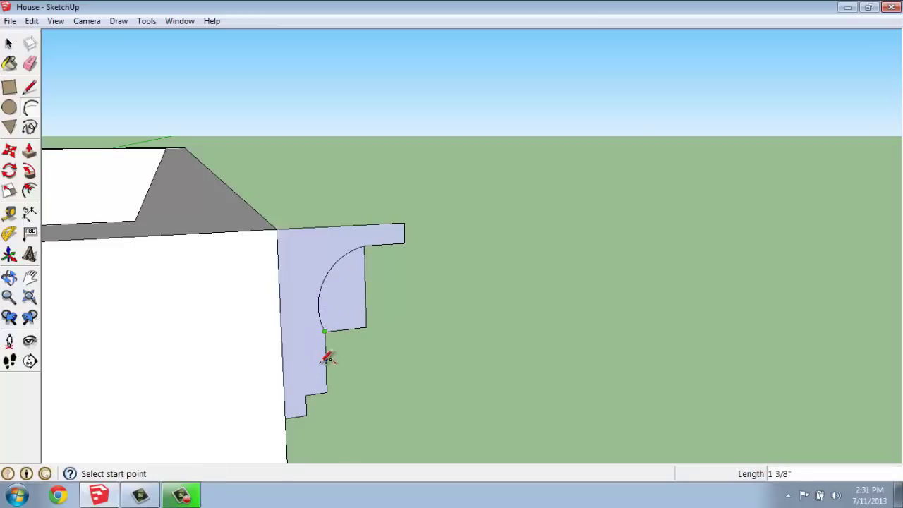
left_click(306, 395)
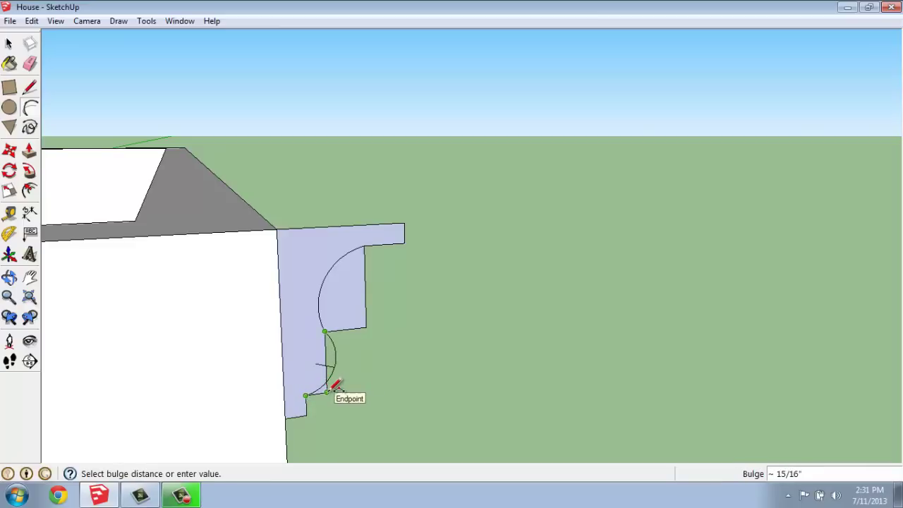
left_click(339, 387)
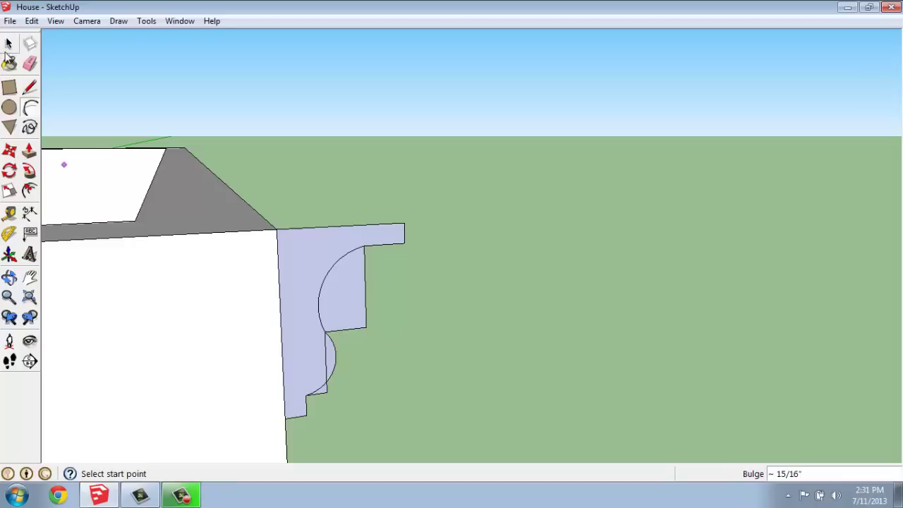
Erase the leftover rectangle edges and stub below the arcs, then orbit to inspect the profile
left_click(30, 64)
left_click_drag(379, 258, 347, 328)
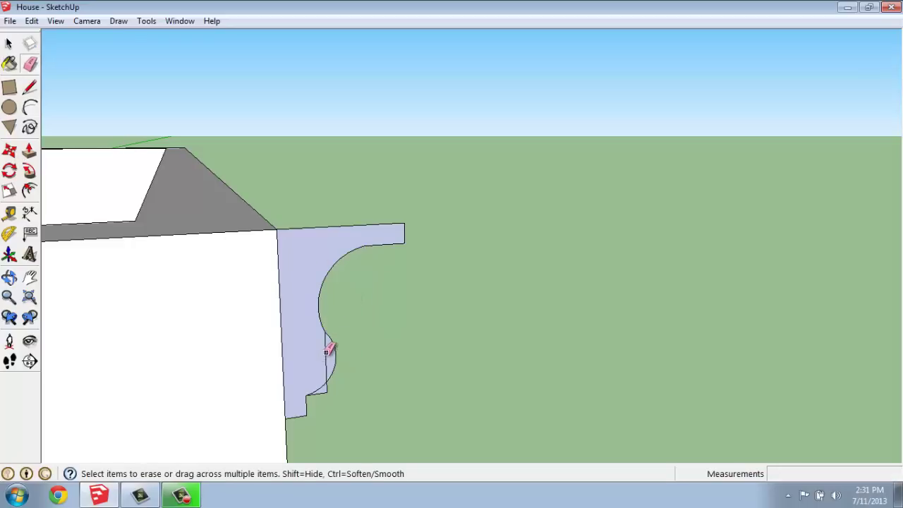
left_click_drag(329, 359, 327, 395)
left_click(328, 387)
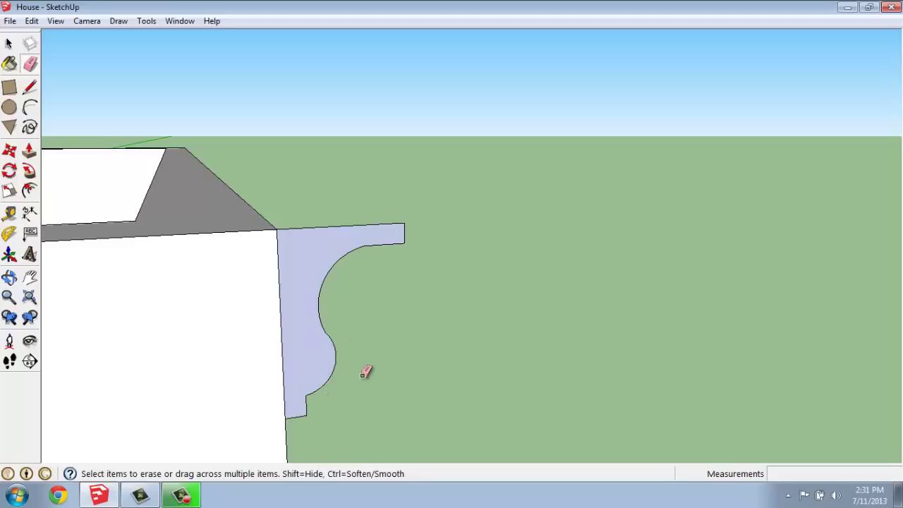
middle_click_drag(367, 369, 95, 341)
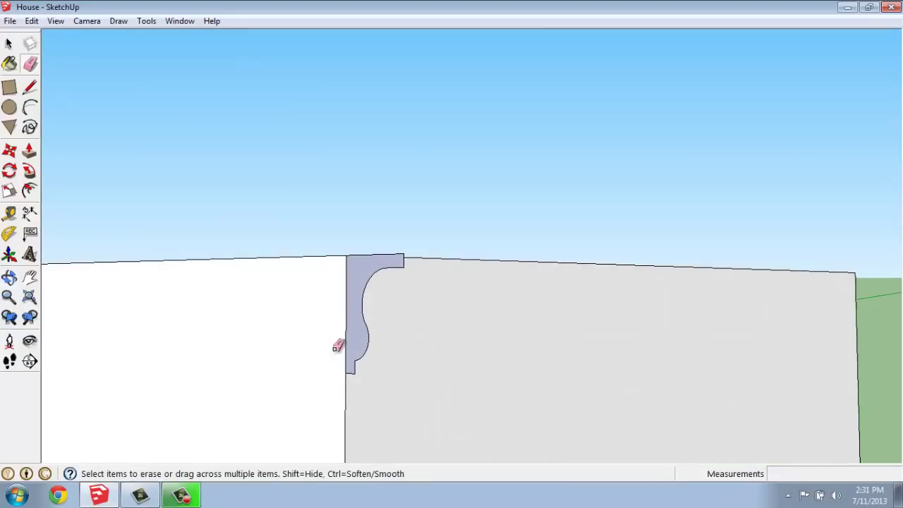
mouse_move(339, 346)
middle_mouse_down()
mouse_move(84, 318)
mouse_move(380, 372)
mouse_move(464, 375)
mouse_move(641, 357)
mouse_move(428, 333)
middle_mouse_up()
key("e")
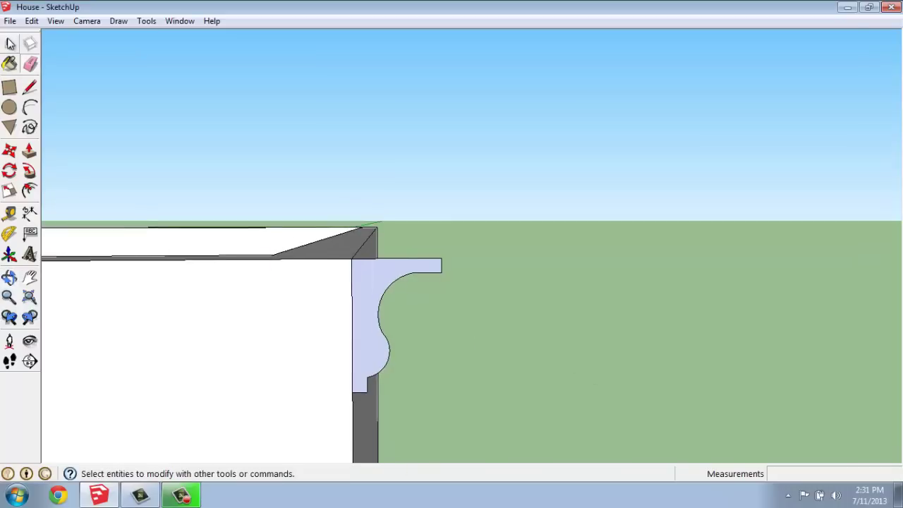
left_click(8, 43)
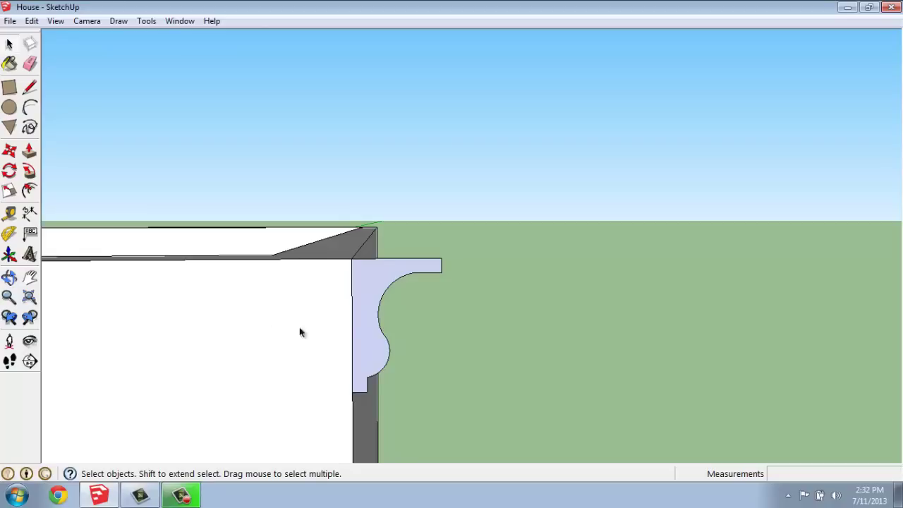
Orbit, pan and zoom to a high view looking down into the open rooms and partitions
middle_click_drag(301, 331, 327, 305)
scroll(320, 303, "down", 2)
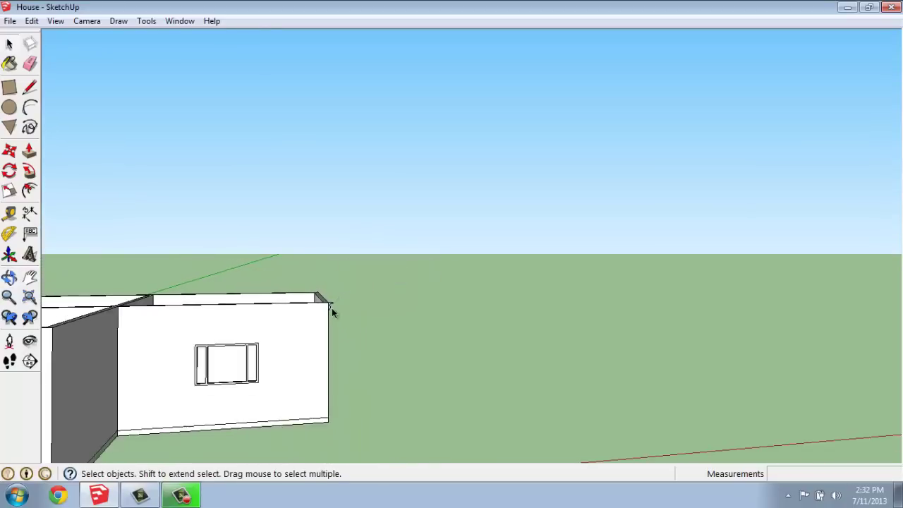
scroll(195, 333, "down", 4)
middle_click_drag(94, 333, 393, 321)
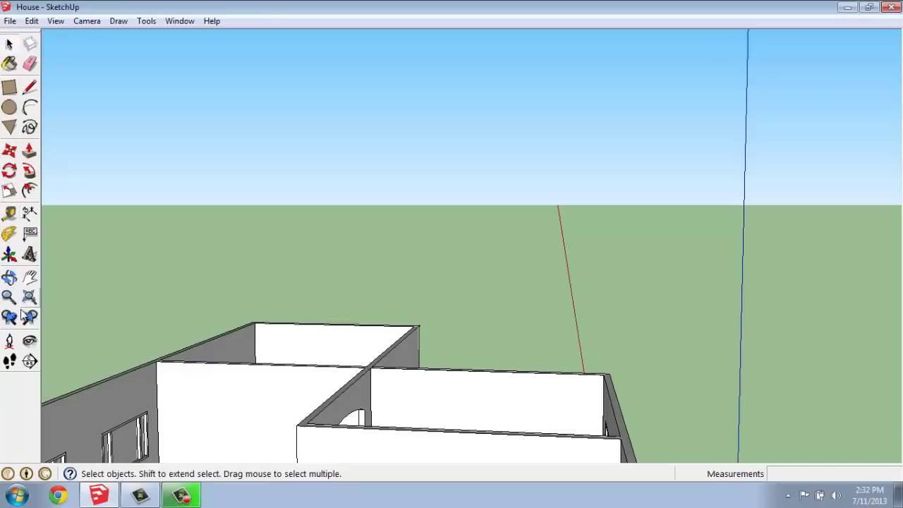
left_click(29, 277)
left_click_drag(236, 376, 402, 289)
scroll(405, 259, "down", 5)
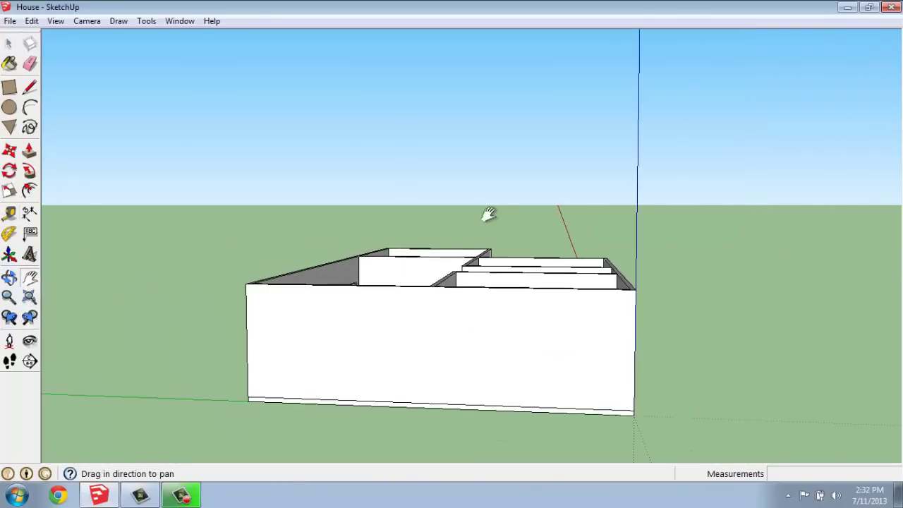
middle_click_drag(489, 214, 395, 321)
scroll(339, 321, "up", 3)
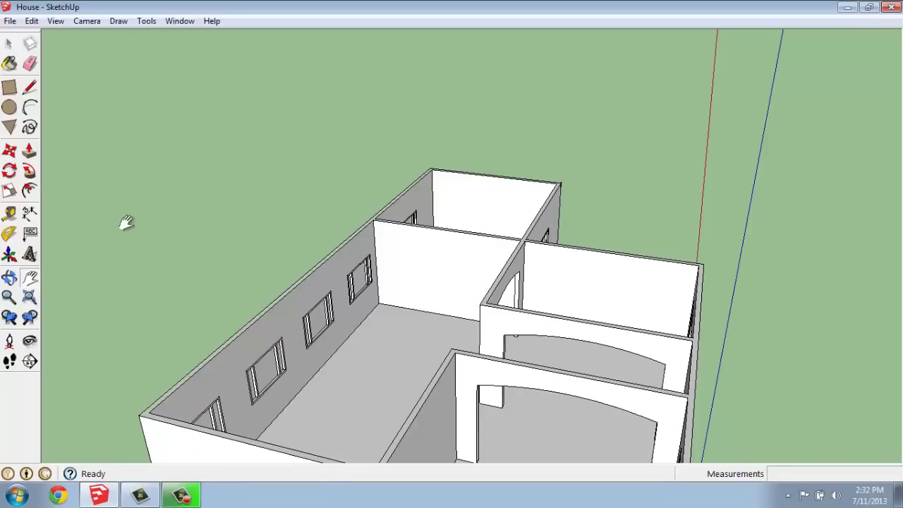
key("space")
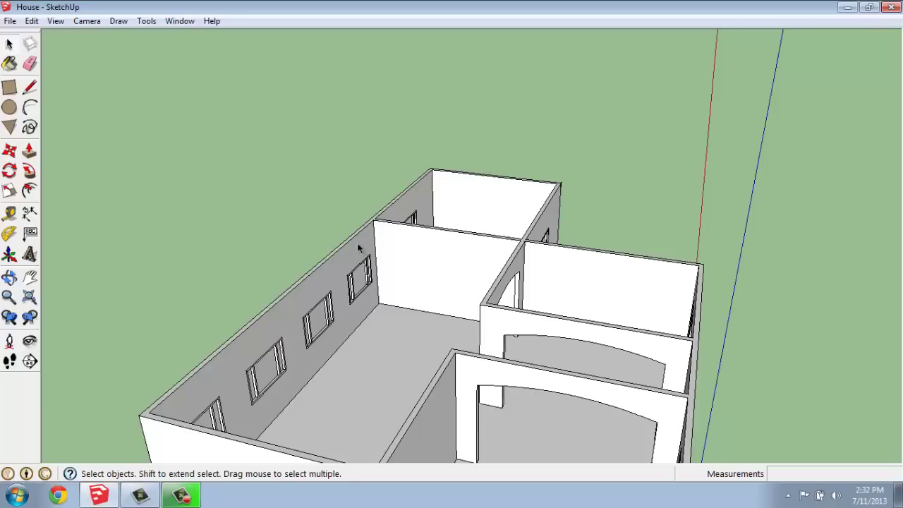
Trace a line along the wall top from the inner wall corner to the far wall corner
left_click(28, 89)
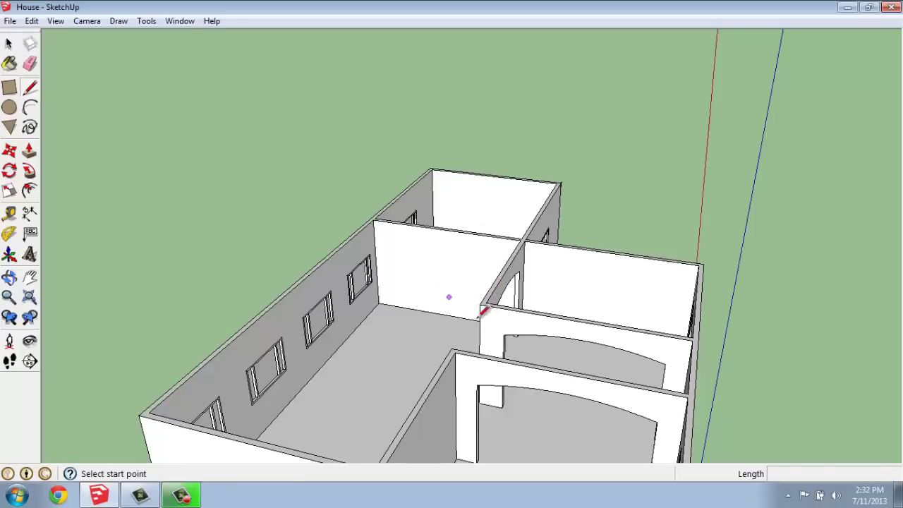
scroll(487, 292, "up", 3)
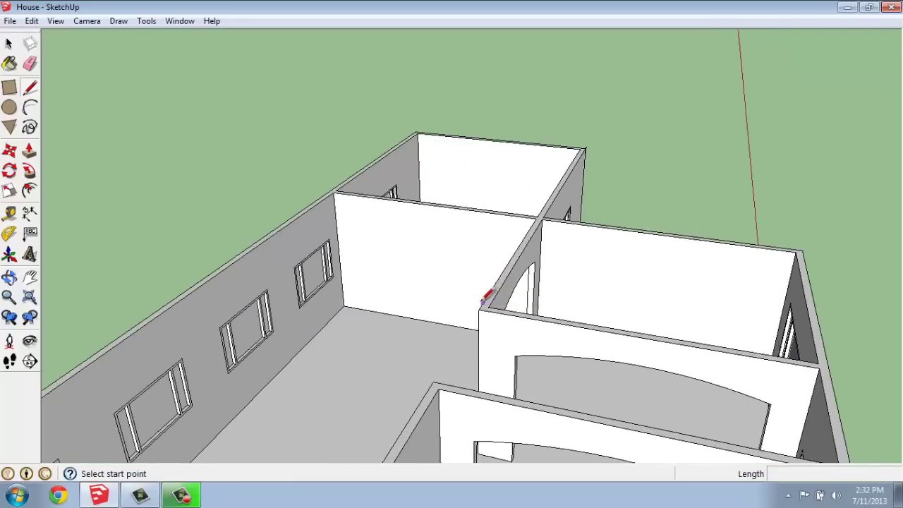
scroll(487, 300, "up", 3)
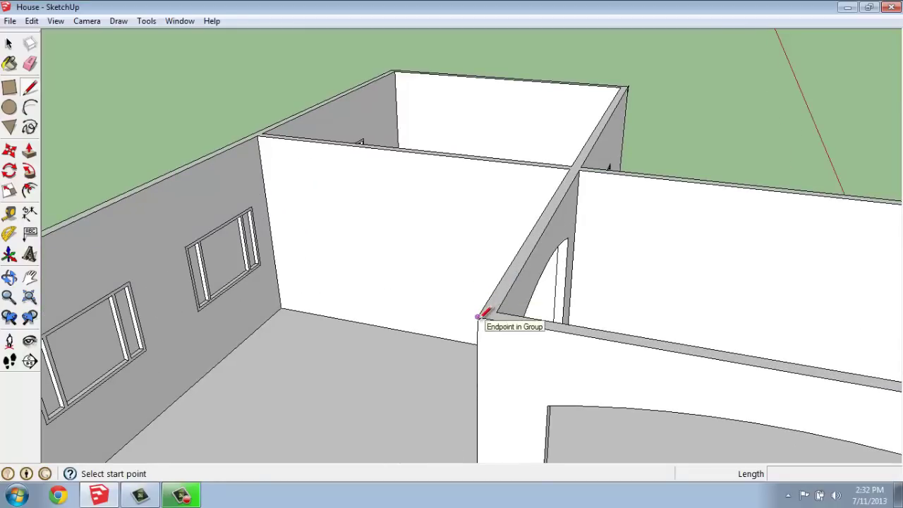
left_click(477, 317)
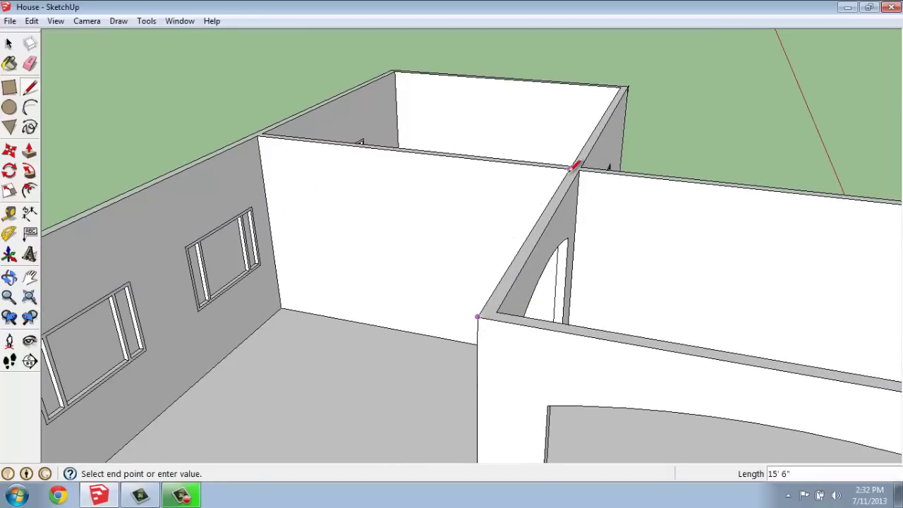
left_click(570, 168)
mouse_move(261, 131)
middle_mouse_down()
mouse_move(269, 137)
mouse_move(89, 157)
mouse_move(166, 218)
mouse_move(162, 233)
middle_mouse_up()
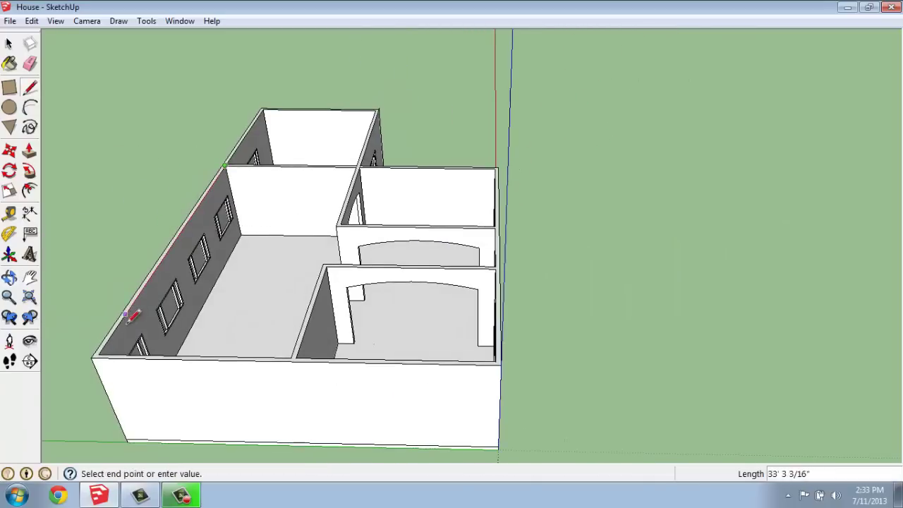
Continue the line through the front, interior and wall-edge corners, closing a face over the L-shaped room
left_click(98, 353)
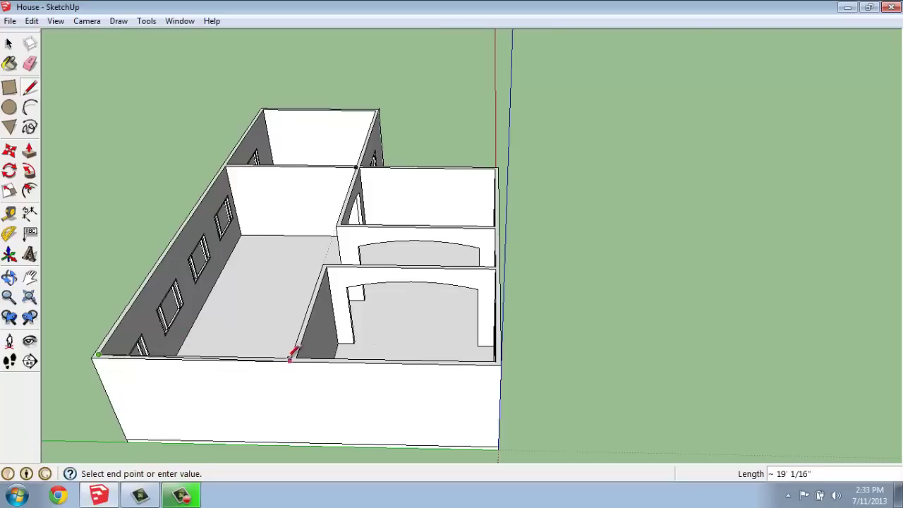
left_click(323, 264)
scroll(487, 253, "up", 5)
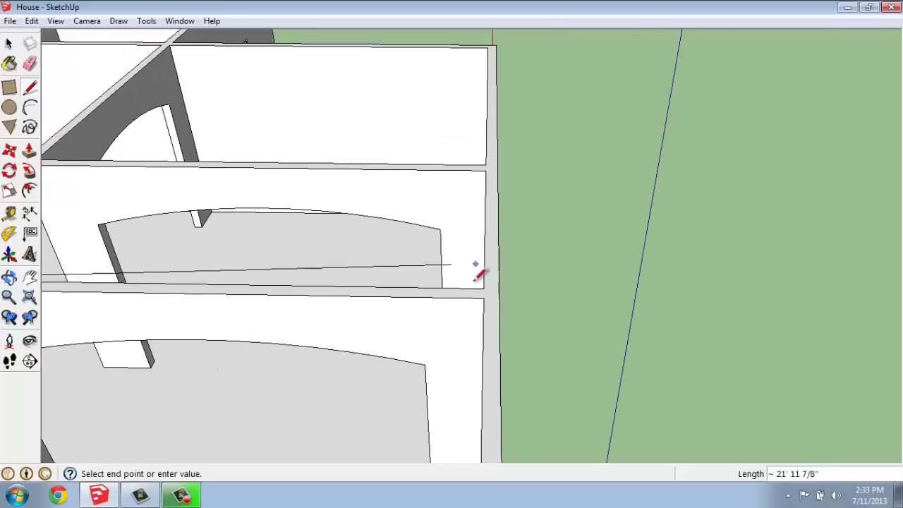
left_click(483, 288)
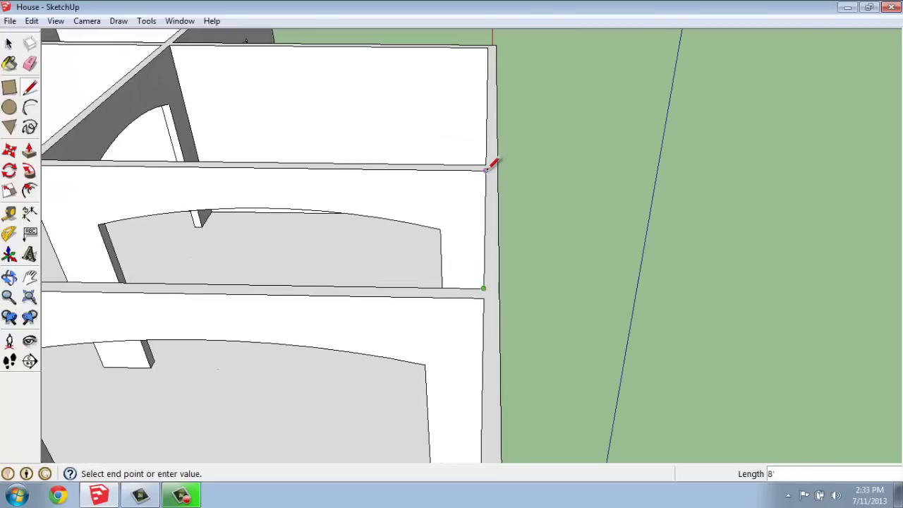
left_click(486, 168)
scroll(486, 168, "down", 3)
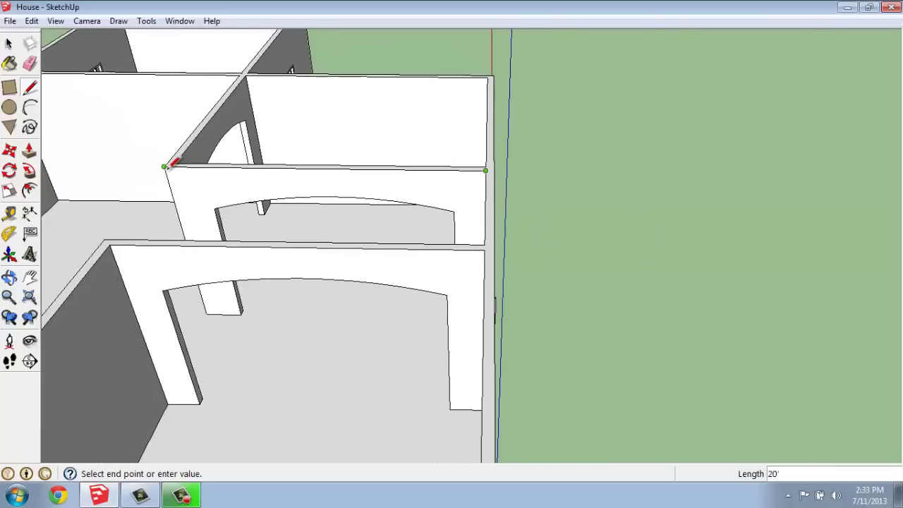
left_click(165, 167)
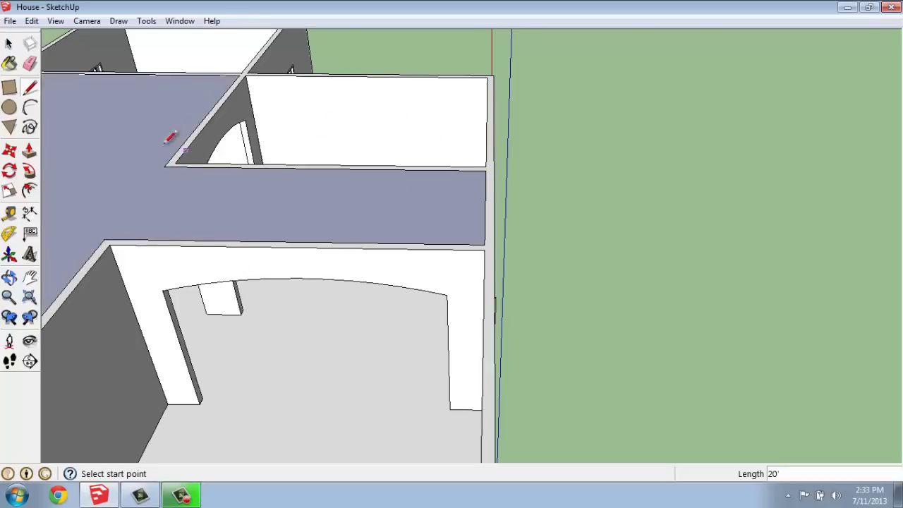
left_click(6, 42)
scroll(329, 151, "down", 5)
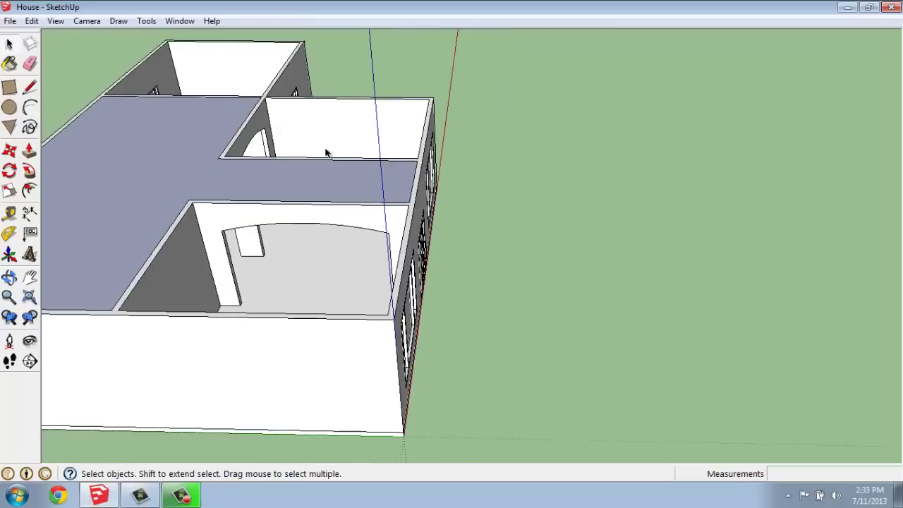
scroll(157, 171, "up", 3)
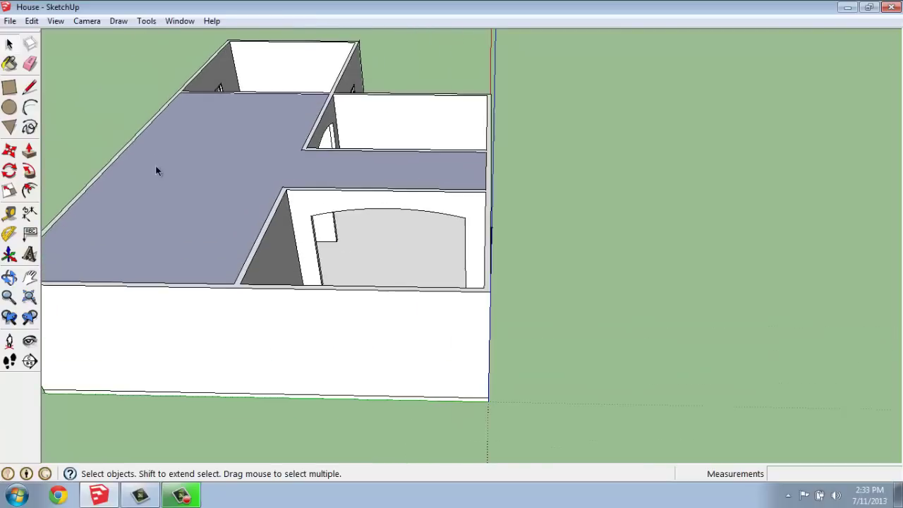
Delete the top face over the main room and corridor, then orbit out to an exterior view
left_click(284, 130)
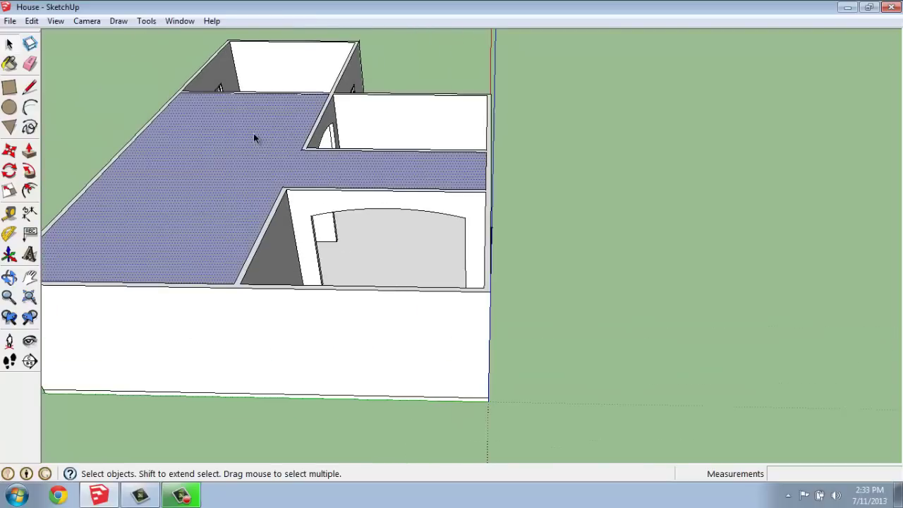
key("Delete")
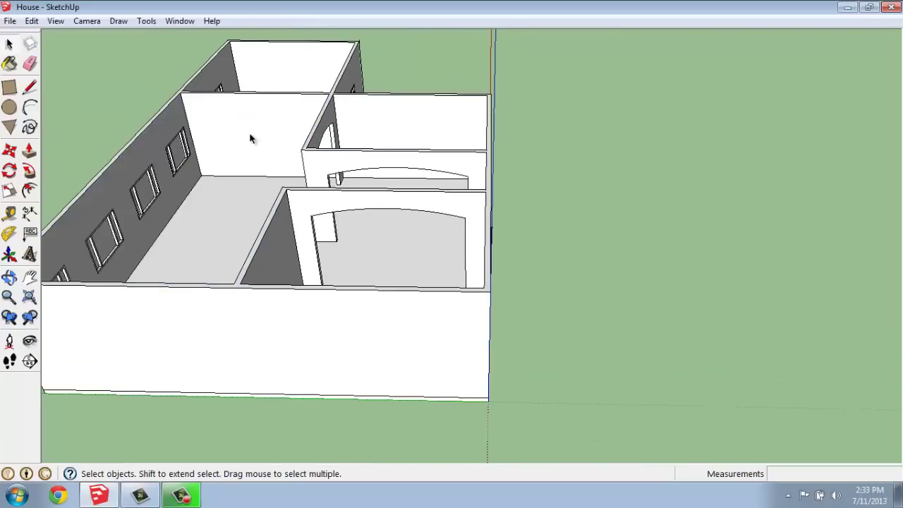
left_click(315, 151)
left_click(641, 223)
middle_click_drag(450, 99, 339, 48)
scroll(508, 42, "up", 5)
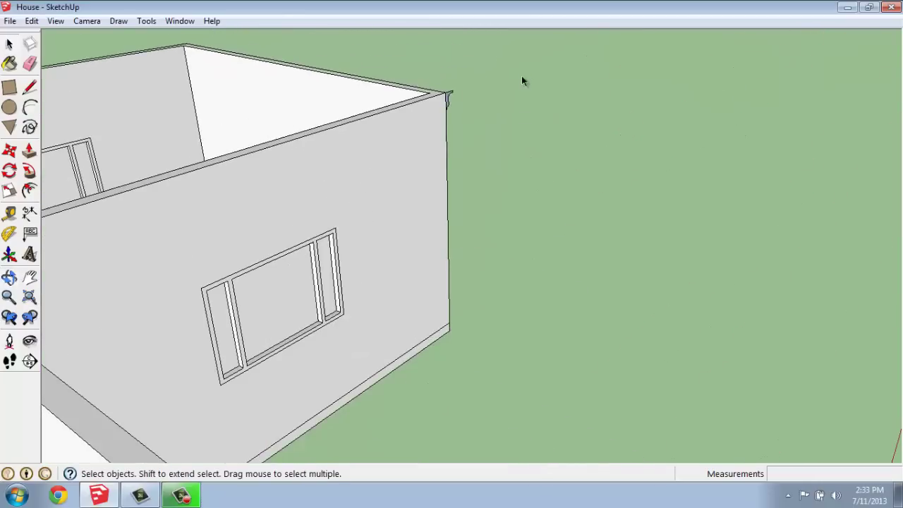
Copy the molding profile from its corner to the inside top corner where the partition meets the outer wall
middle_click_drag(522, 81, 402, 110)
scroll(488, 60, "up", 8)
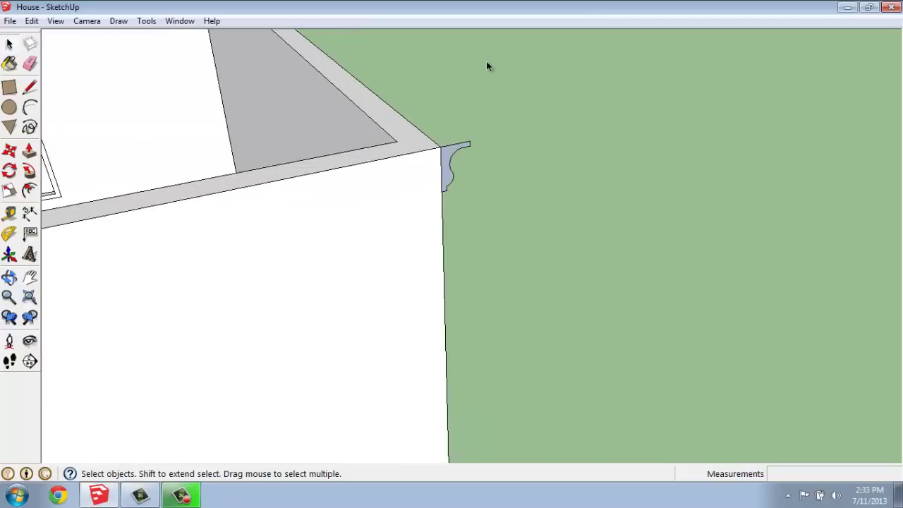
double_click(445, 189)
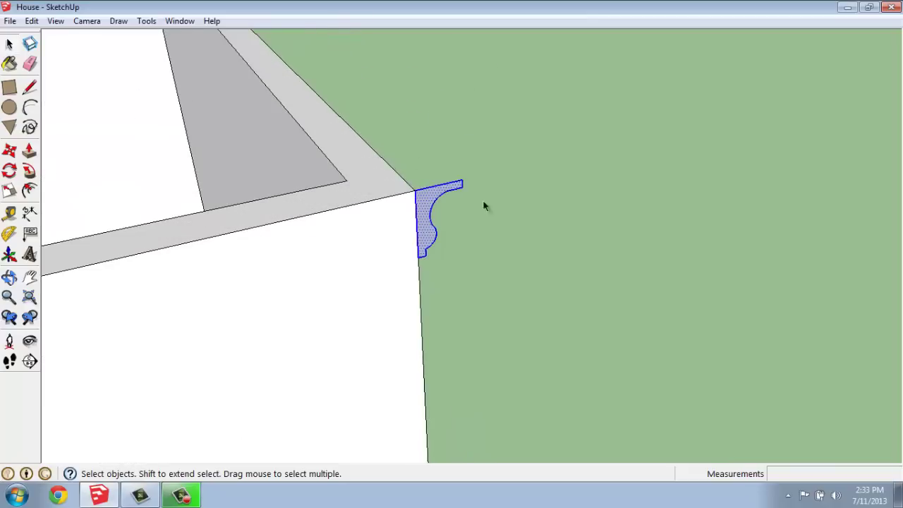
left_click(10, 151)
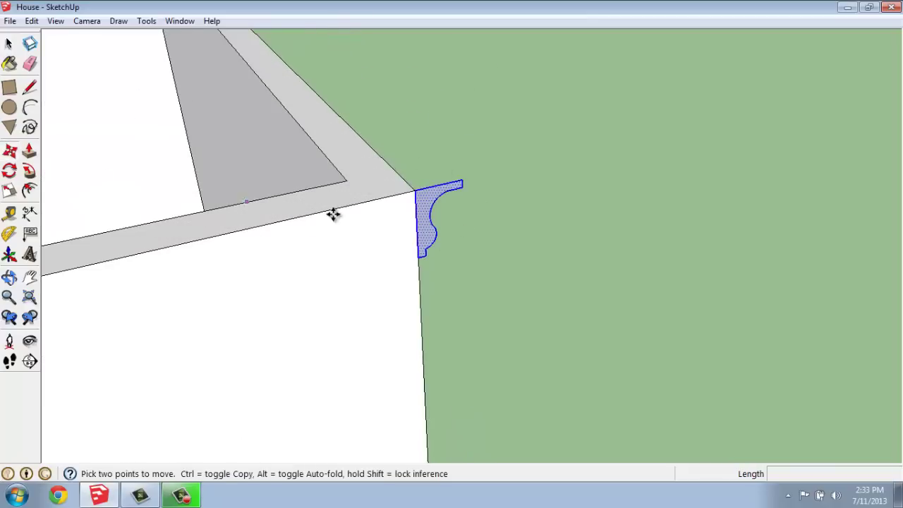
left_click(415, 189)
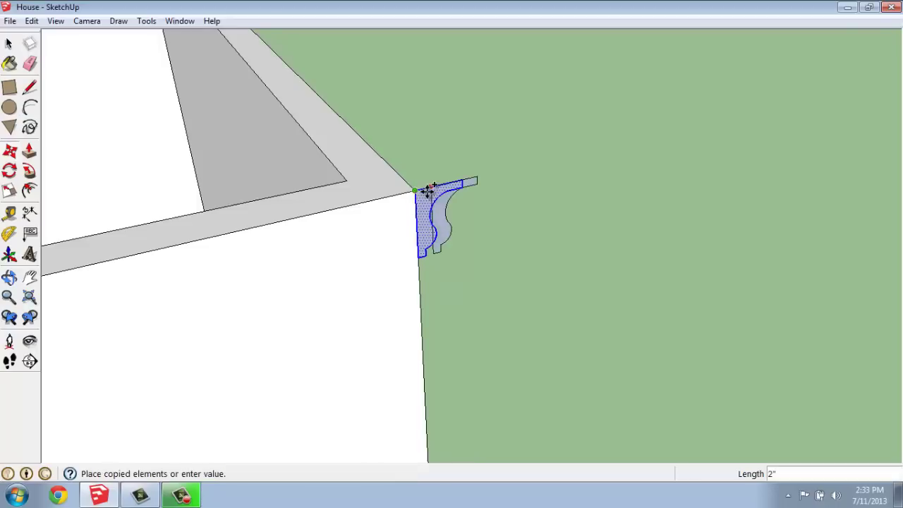
scroll(424, 189, "down", 5)
scroll(450, 189, "down", 5)
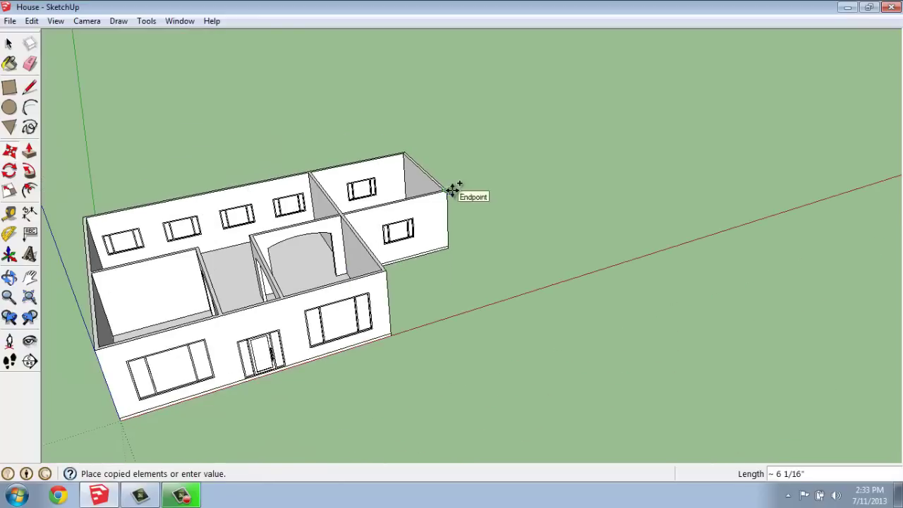
scroll(208, 248, "up", 4)
scroll(150, 221, "up", 6)
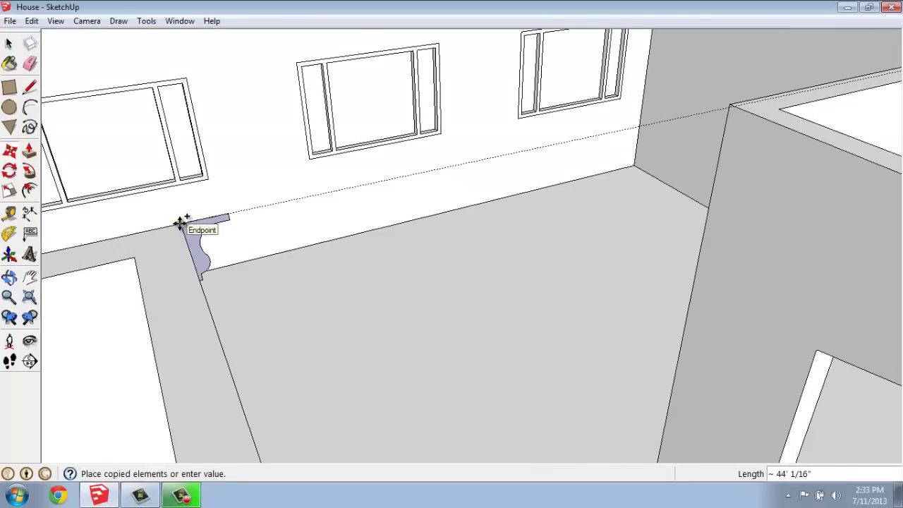
left_click(181, 223)
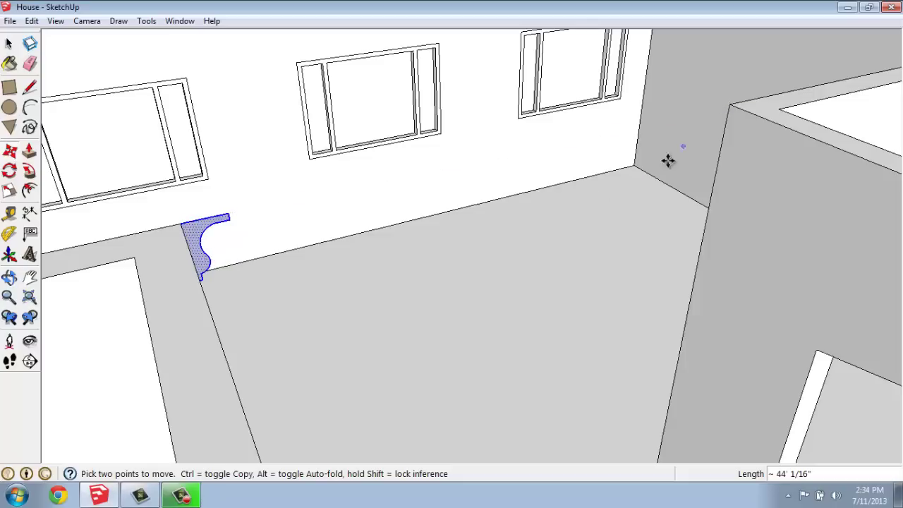
scroll(411, 263, "down", 3)
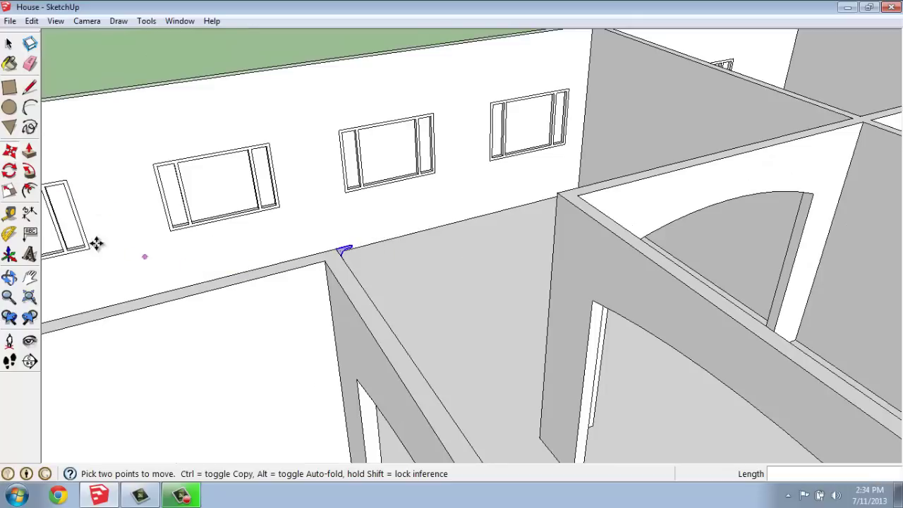
Start Follow Me on the copied profile and orbit around to the profile's wall
left_click(29, 150)
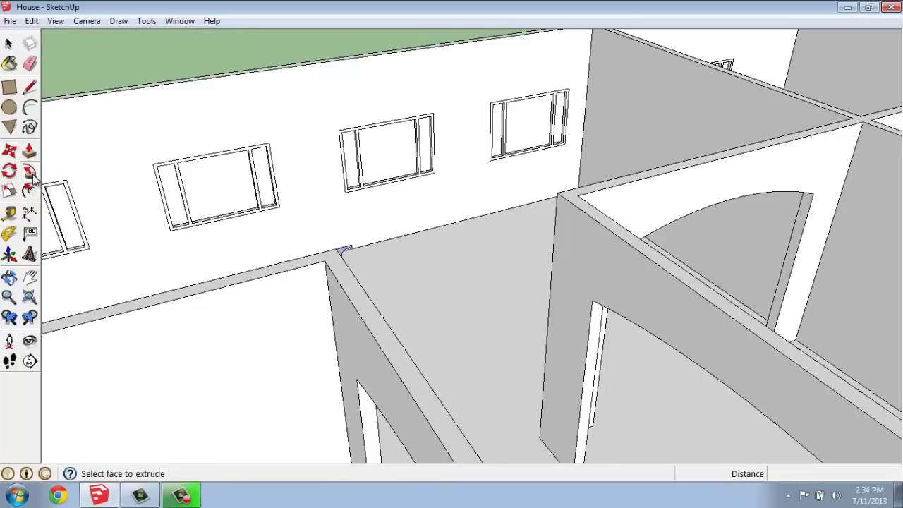
scroll(328, 252, "up", 3)
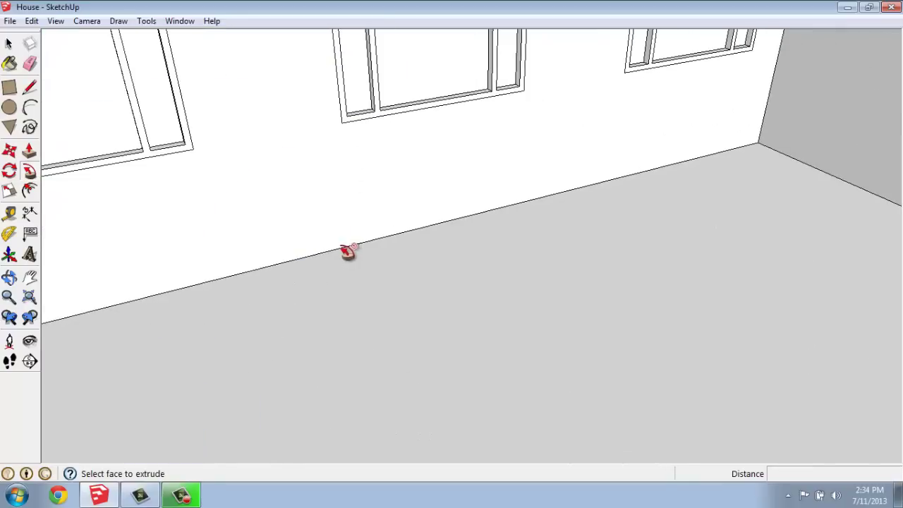
left_click(286, 221)
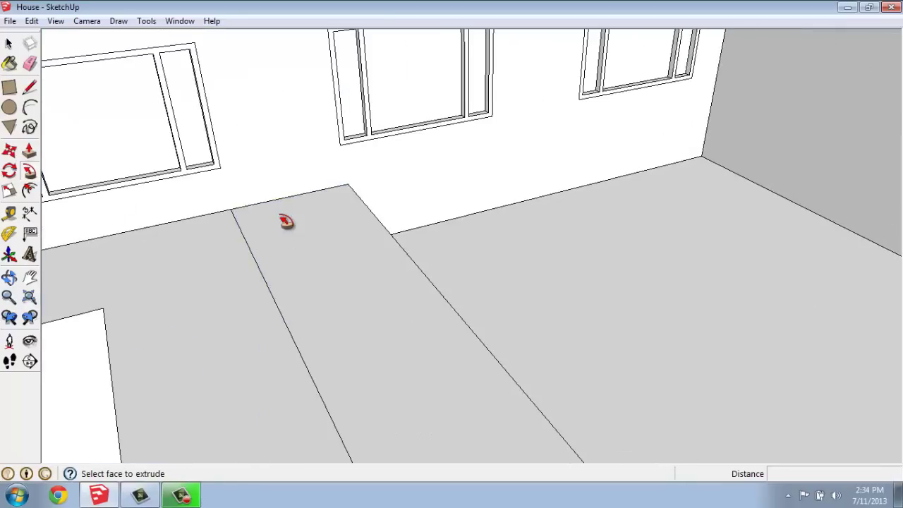
scroll(286, 222, "down", 5)
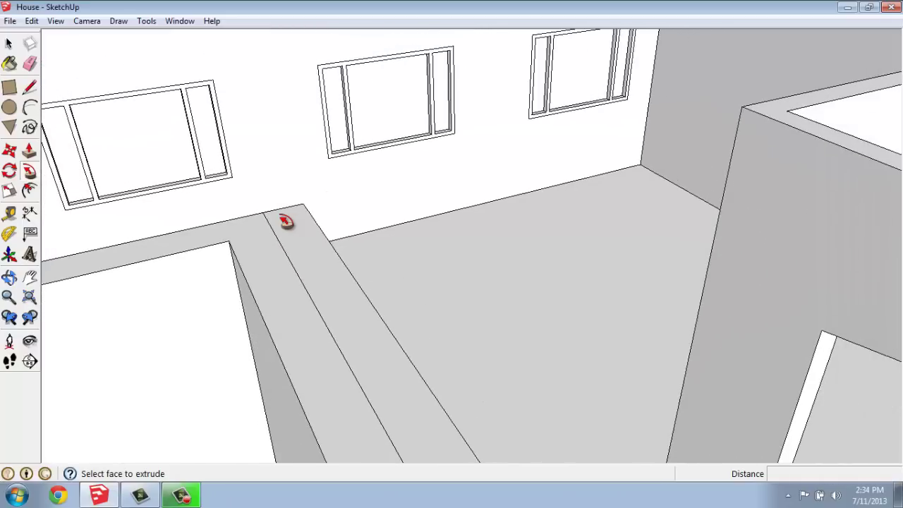
scroll(286, 222, "down", 5)
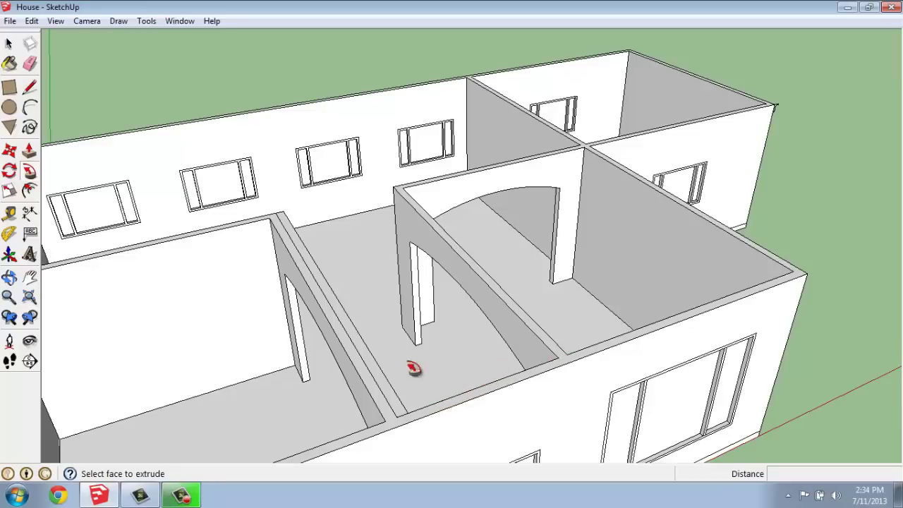
middle_click_drag(390, 373, 704, 413)
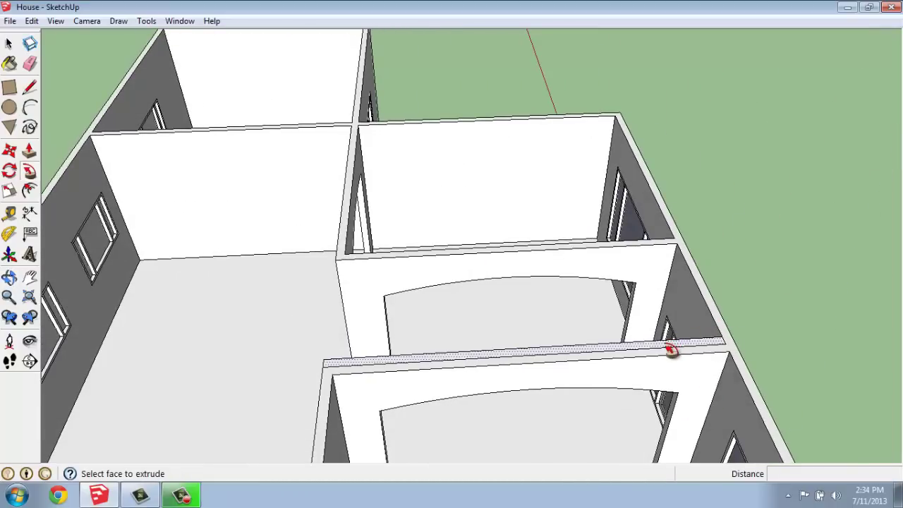
middle_click_drag(648, 349, 264, 290)
scroll(251, 262, "up", 5)
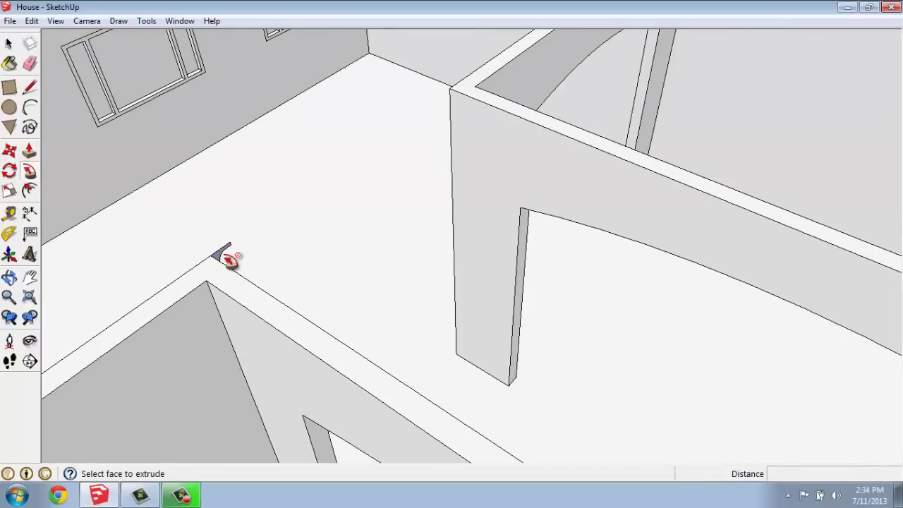
Sweep the profile along the room's wall top edges to form the crown molding
left_click(224, 257)
scroll(252, 286, "down", 5)
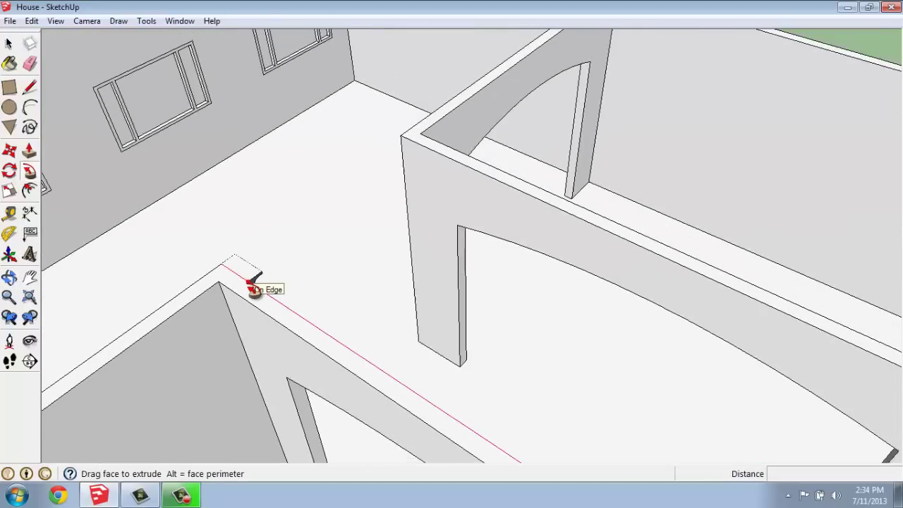
scroll(253, 286, "down", 1)
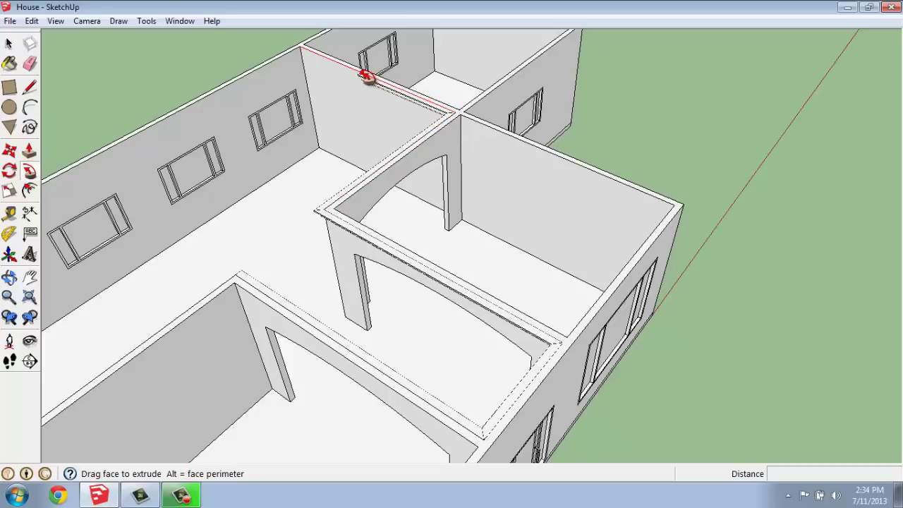
scroll(240, 76, "down", 3)
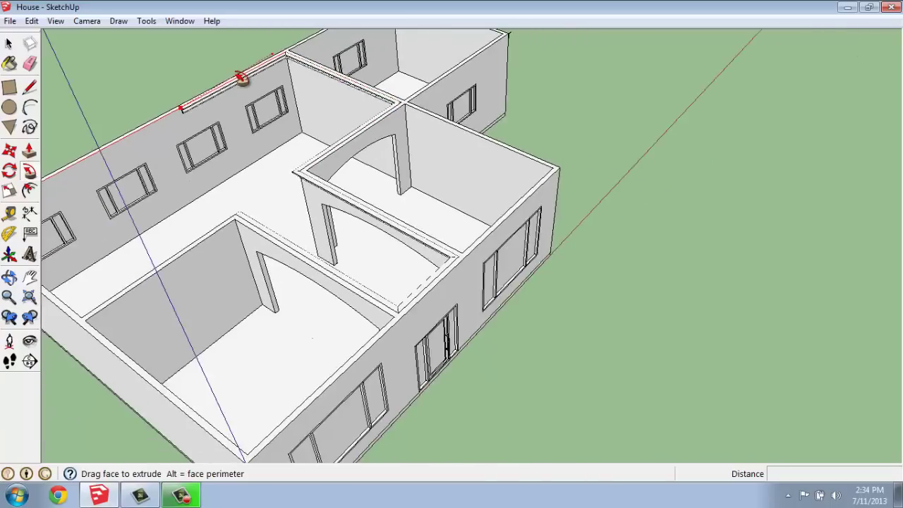
scroll(236, 83, "down", 3)
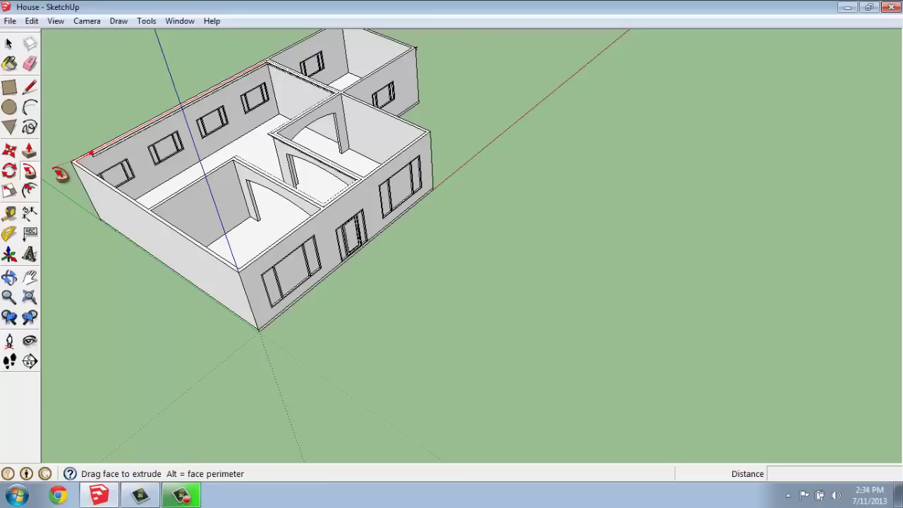
scroll(61, 175, "up", 3)
scroll(61, 175, "up", 4)
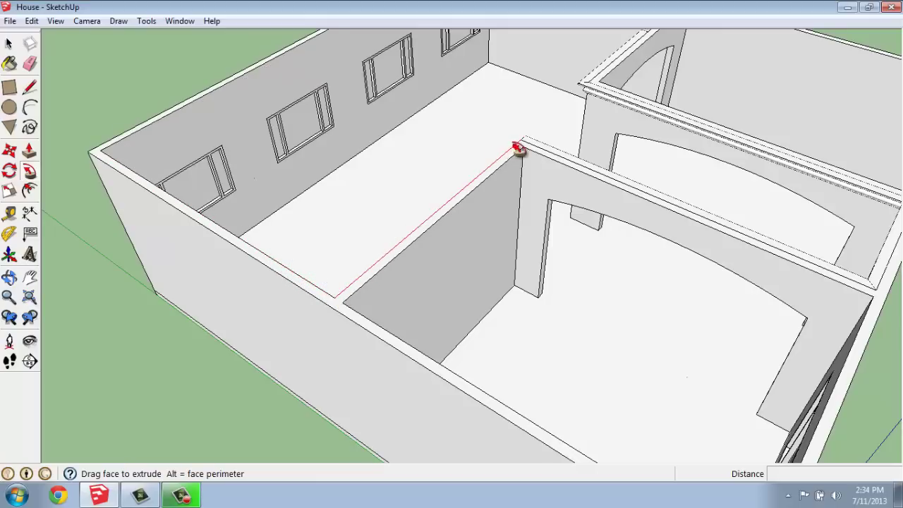
scroll(524, 144, "up", 6)
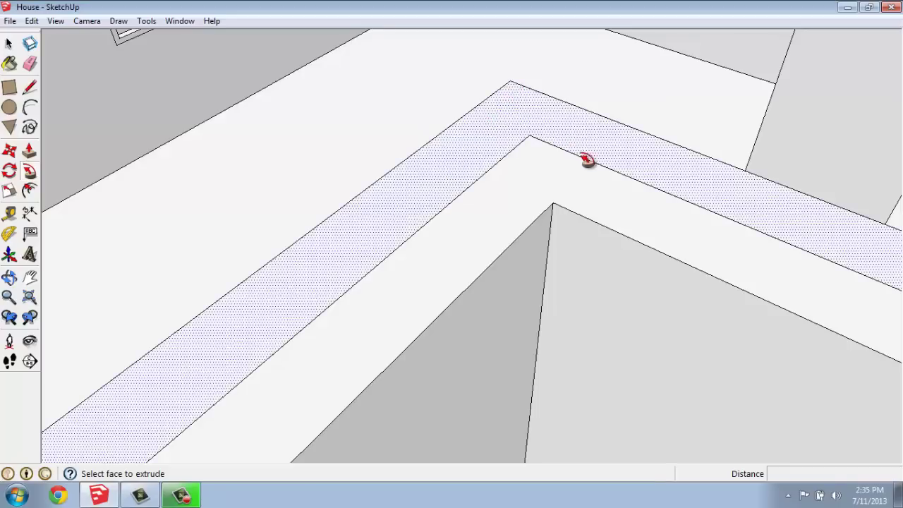
scroll(587, 159, "down", 10)
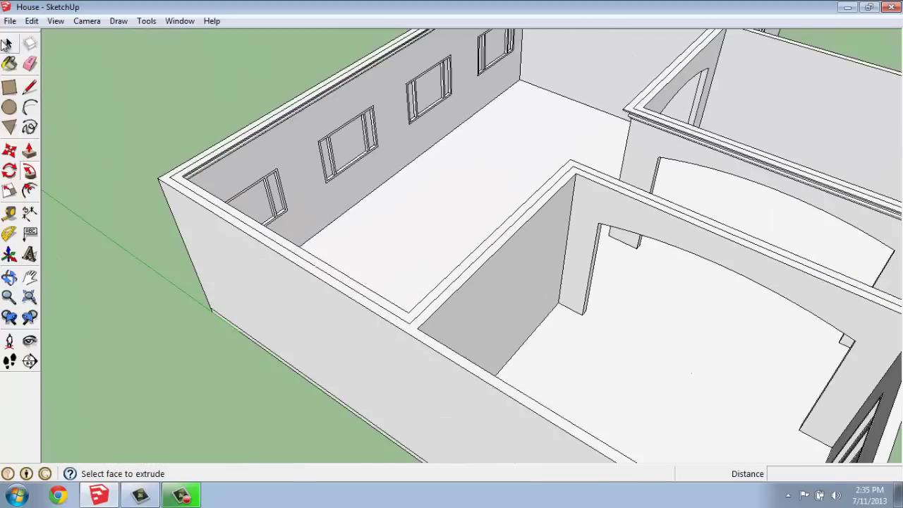
left_click(5, 45)
middle_click_drag(346, 176, 815, 205)
middle_click_drag(349, 269, 414, 192)
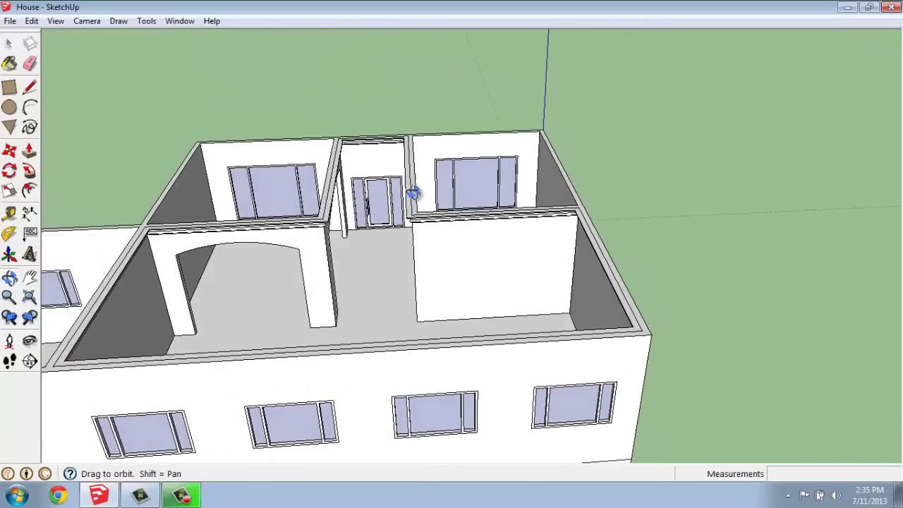
scroll(339, 265, "up", 6)
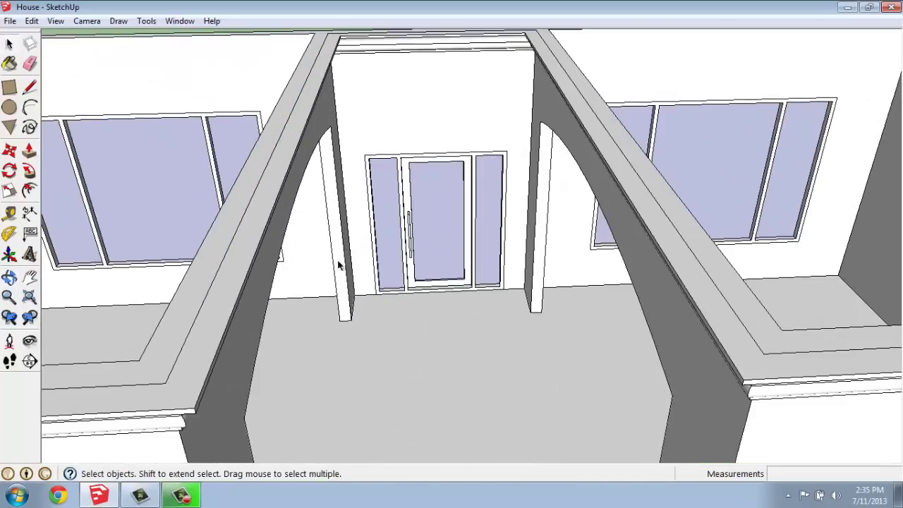
mouse_move(339, 265)
middle_mouse_down()
mouse_move(345, 310)
mouse_move(376, 204)
mouse_move(340, 204)
mouse_move(354, 190)
mouse_move(365, 196)
mouse_move(353, 200)
middle_mouse_up()
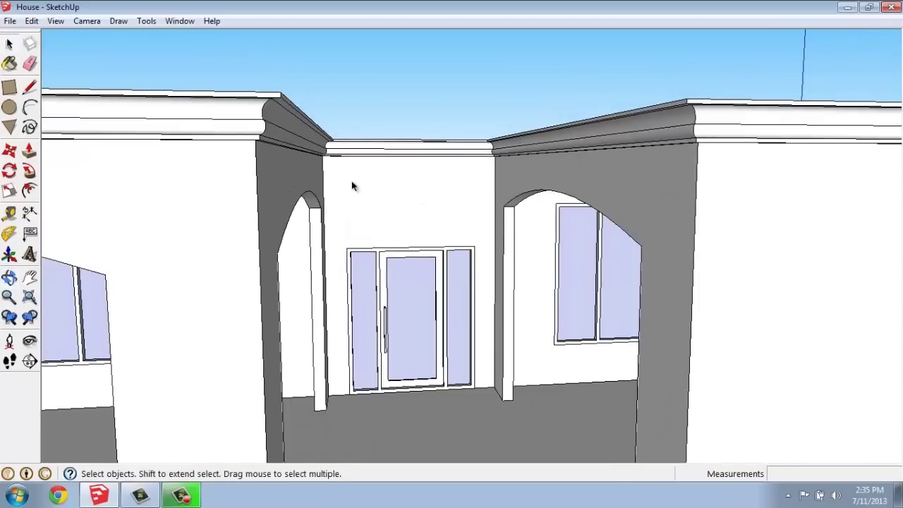
middle_click_drag(353, 185, 345, 187)
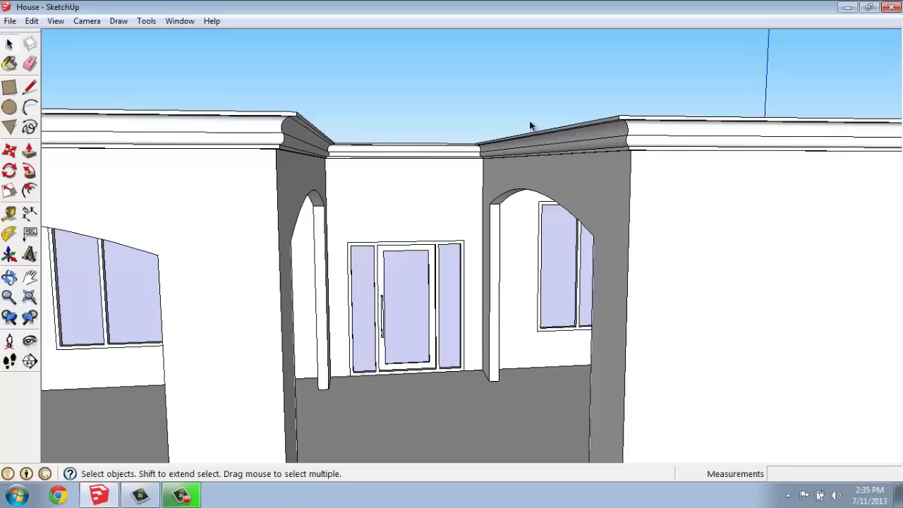
middle_click_drag(532, 126, 254, 139)
scroll(264, 115, "down", 6)
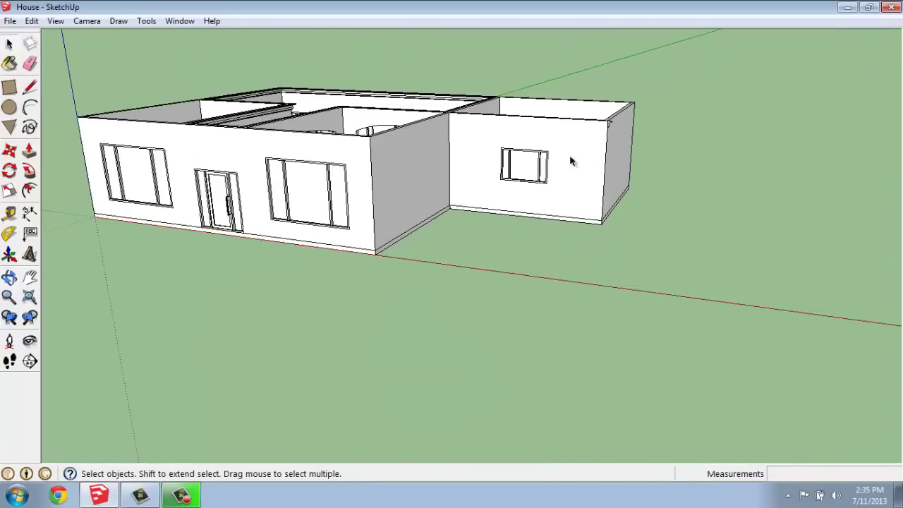
scroll(665, 200, "up", 6)
scroll(635, 211, "up", 3)
middle_click_drag(568, 234, 655, 256)
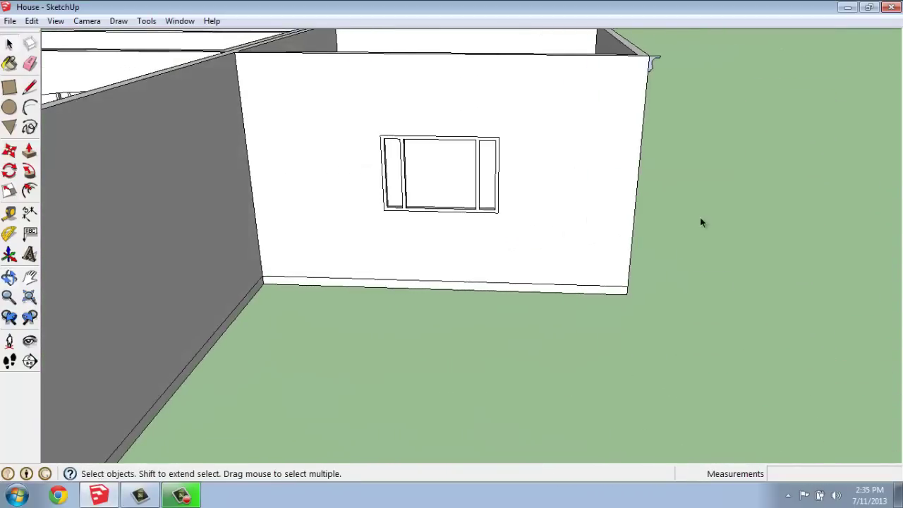
scroll(657, 254, "up", 3)
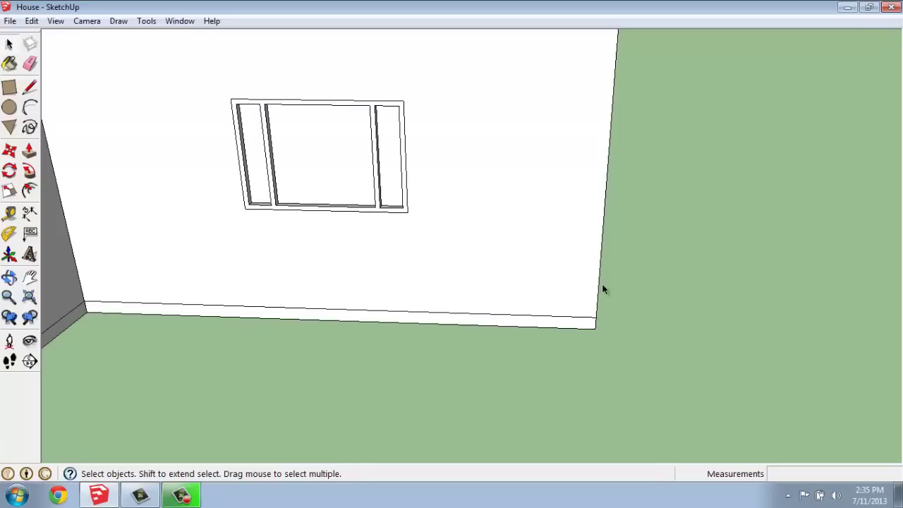
scroll(536, 297, "down", 2)
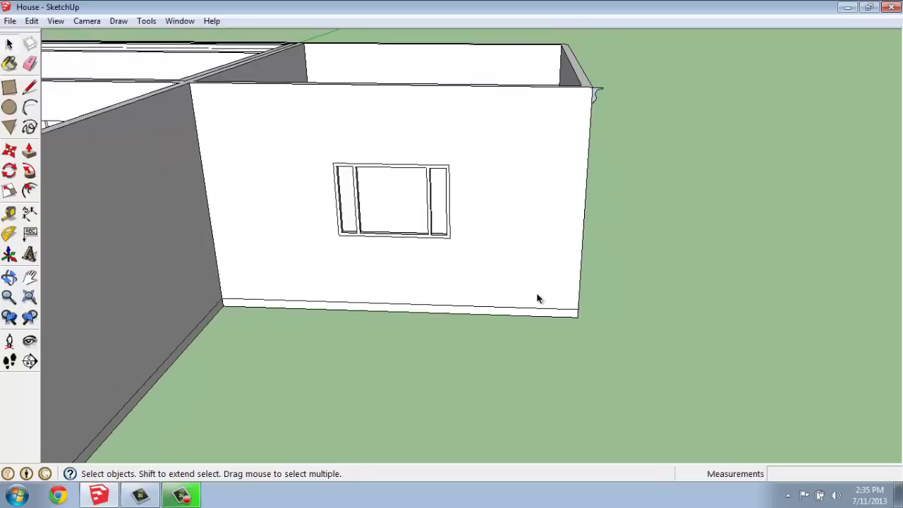